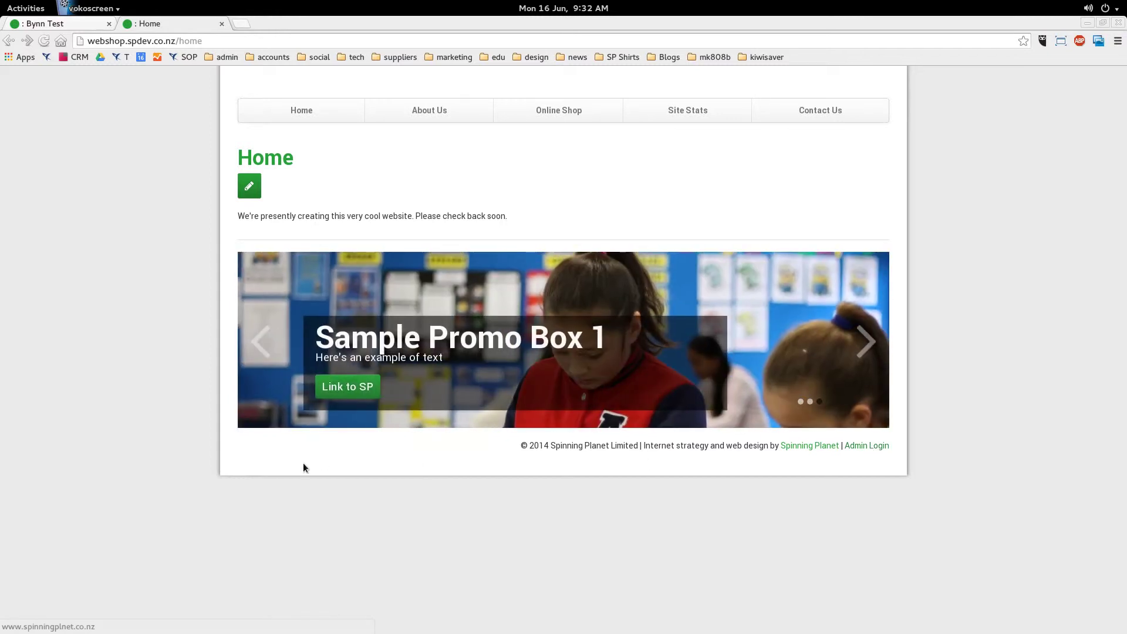
Change the site address from /home to /admin to load the e107 Admin Area.
click(232, 40)
click(232, 40)
key(ctrl+shift+Left)
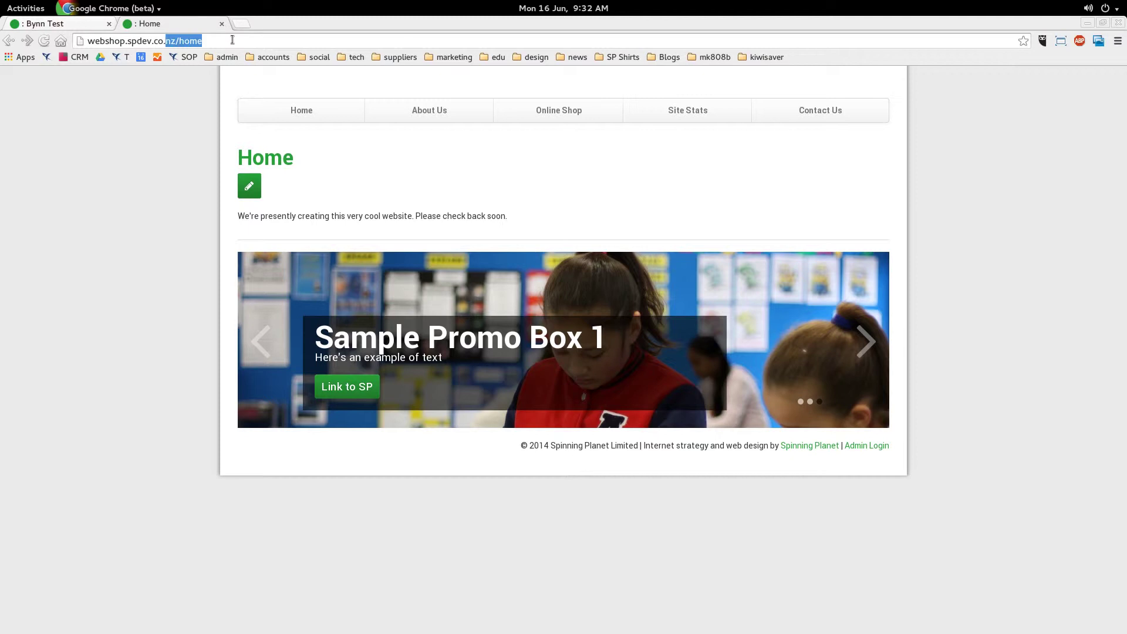
key(ctrl+shift+Left)
key(shift+Right)
key(shift+Right)
text(/admin)
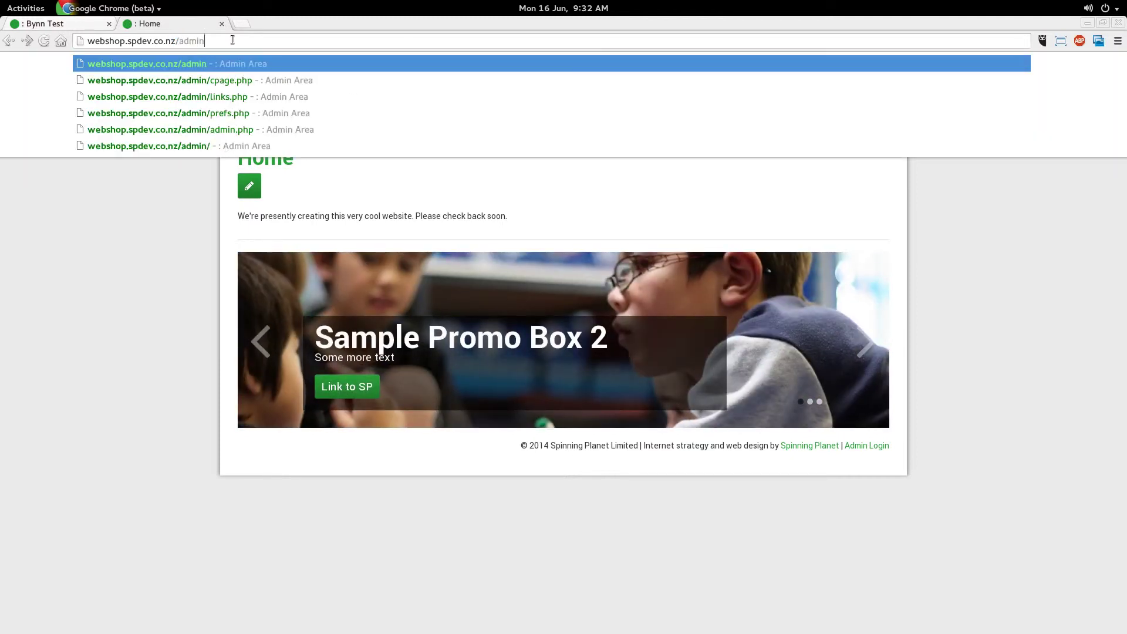
key(Return)
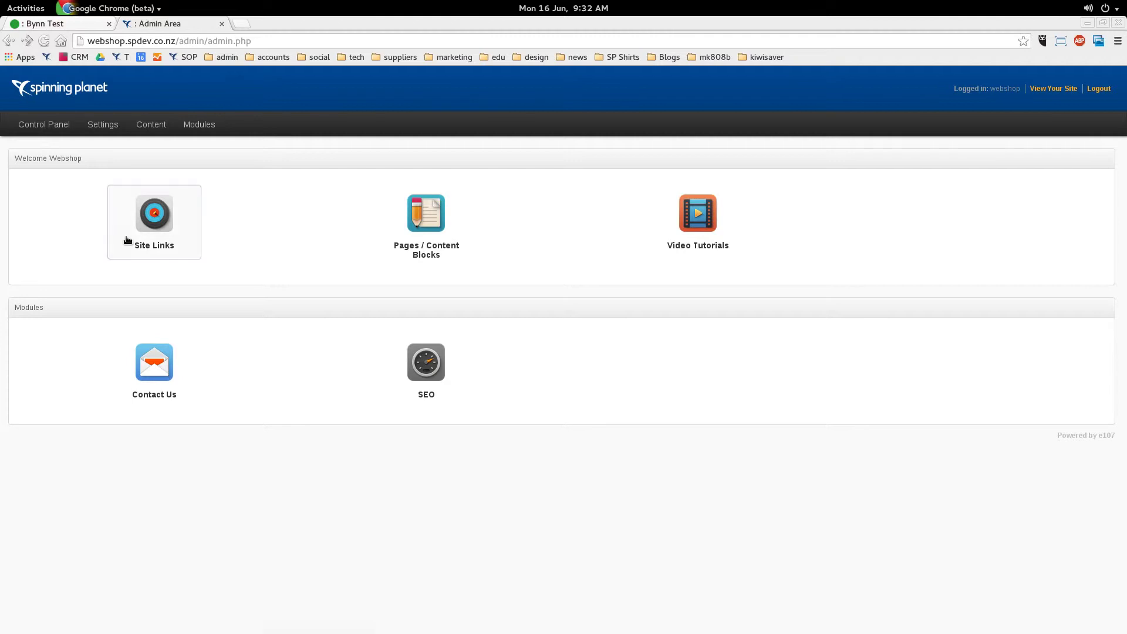
Snap the admin window to the left half and place a new browser window on the right.
double_click(584, 23)
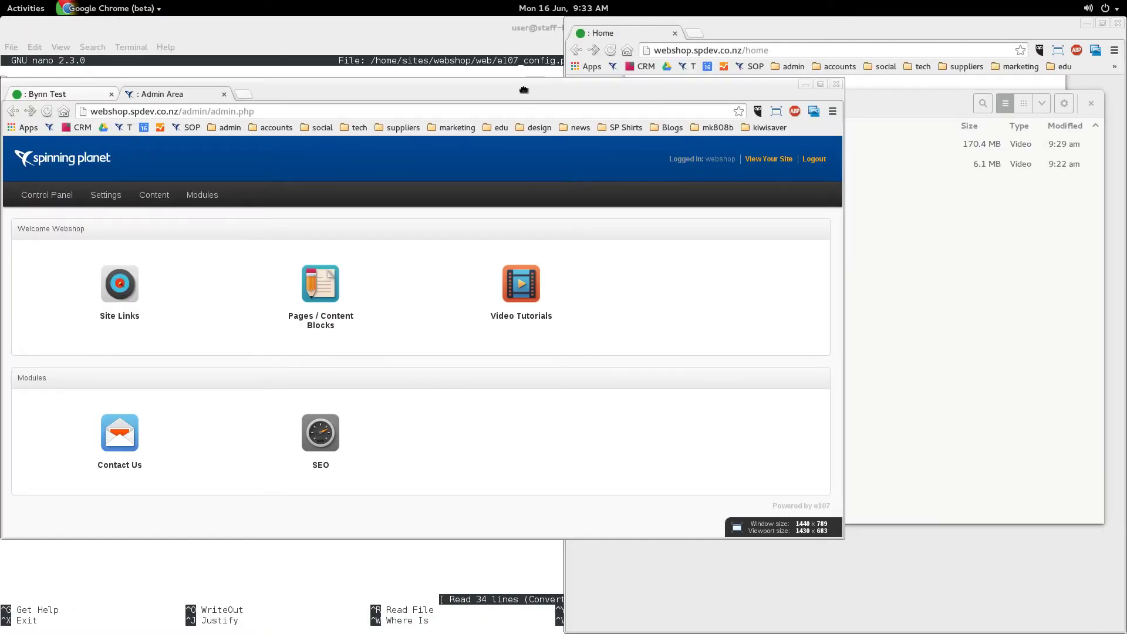
drag(522, 94, 1, 36)
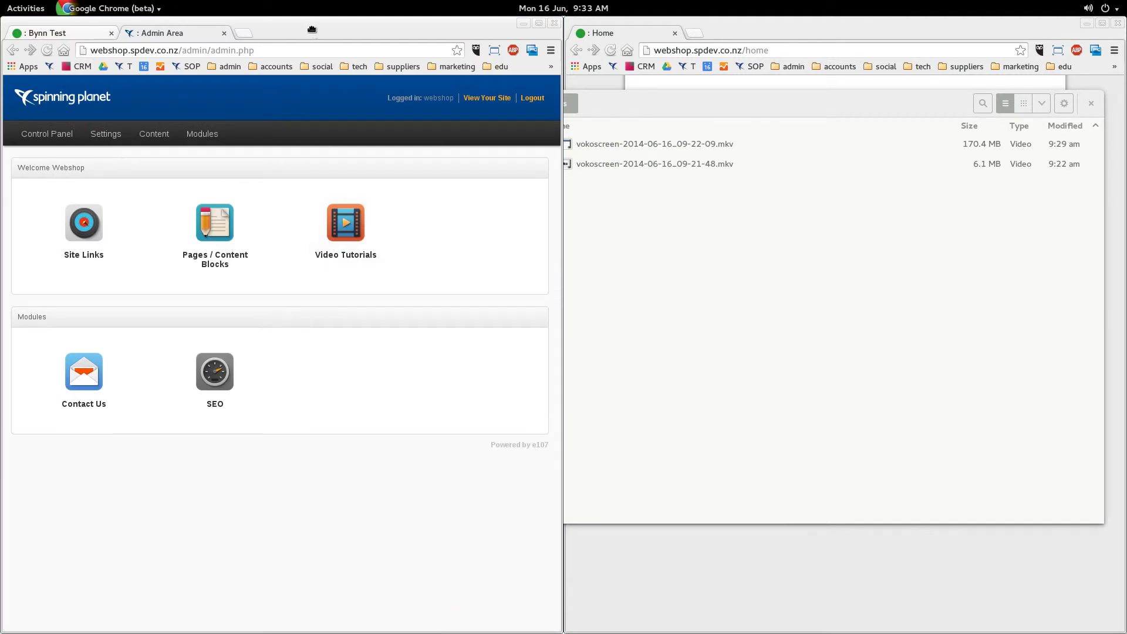
key(ctrl+n)
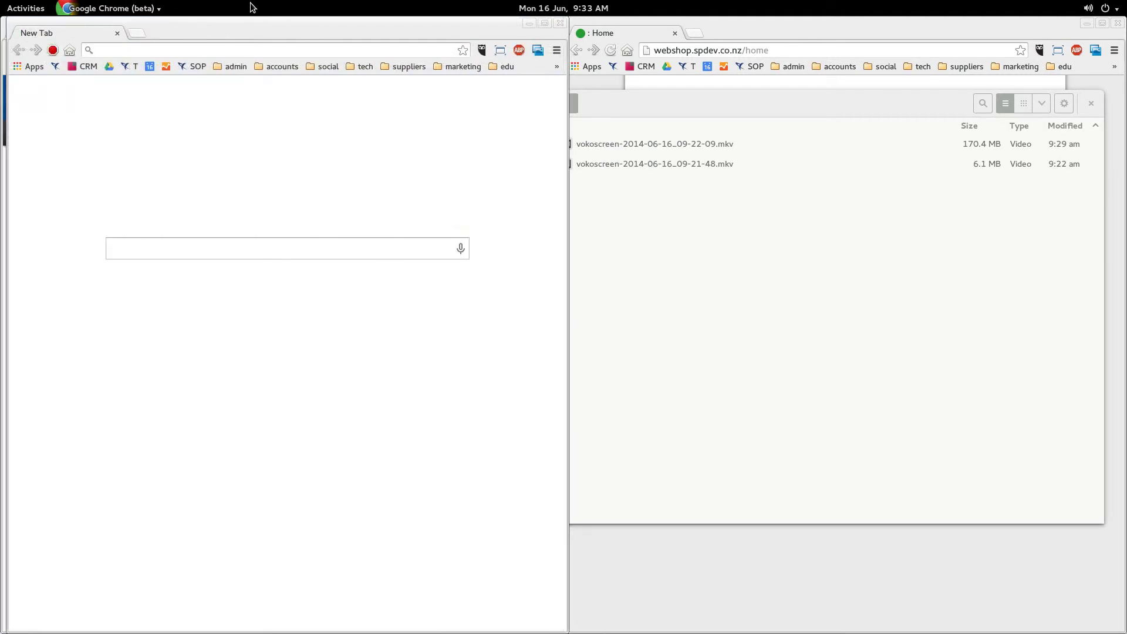
drag(258, 24, 836, 22)
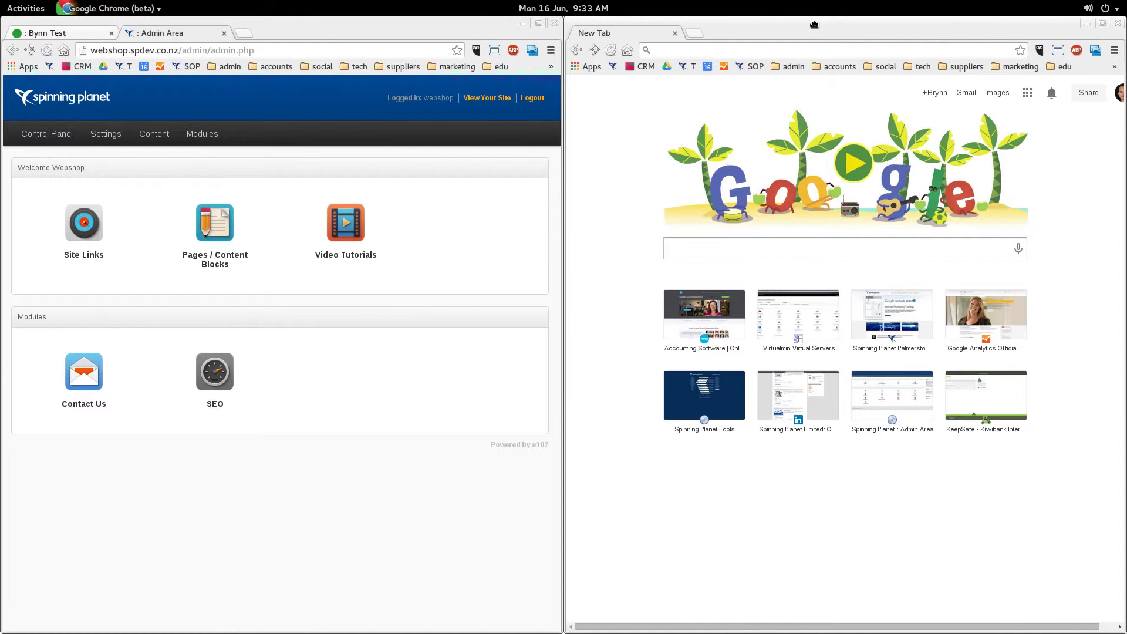
Copy the domain webshop.spdev.co.nz into the right window and load the site's Home page.
click(166, 50)
click(176, 51)
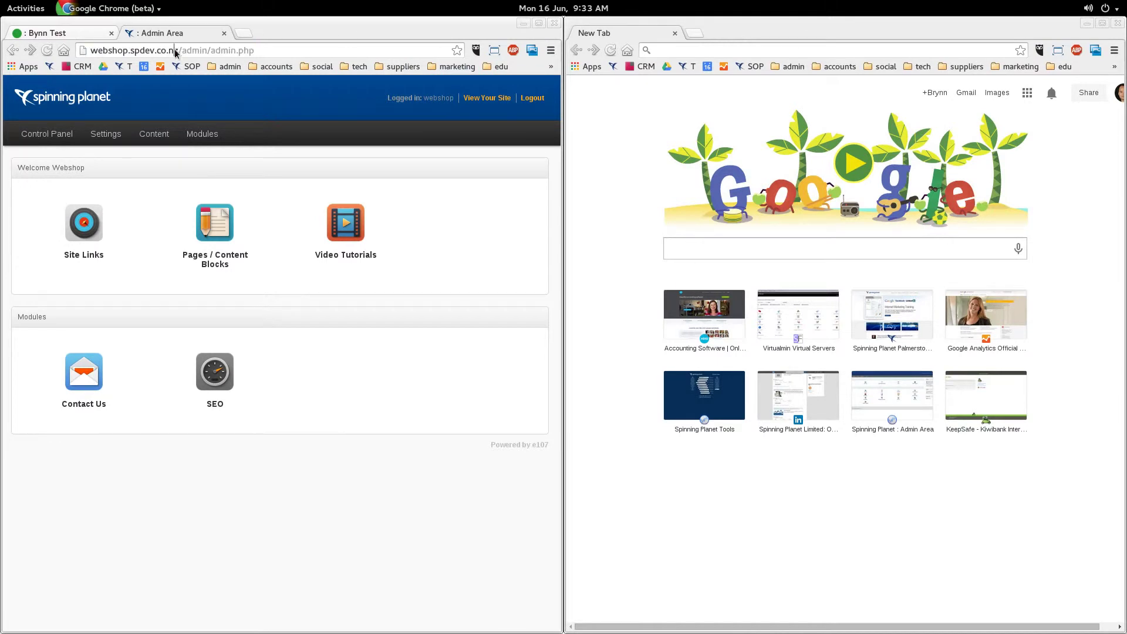
drag(178, 50, 83, 81)
key(ctrl+c)
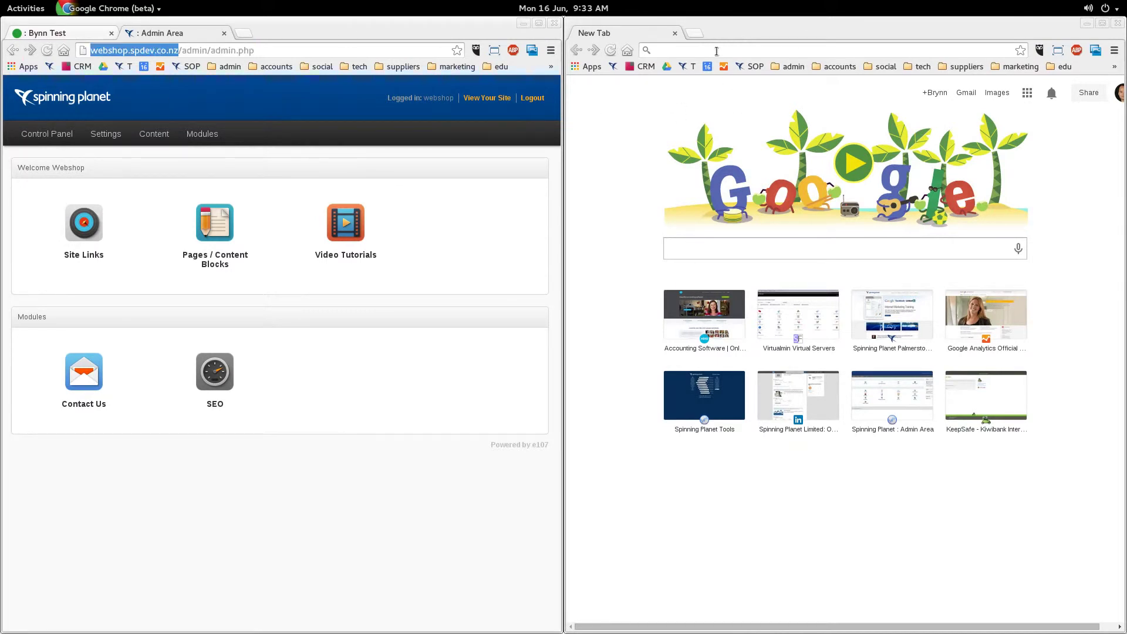
click(717, 50)
key(ctrl+v)
key(Return)
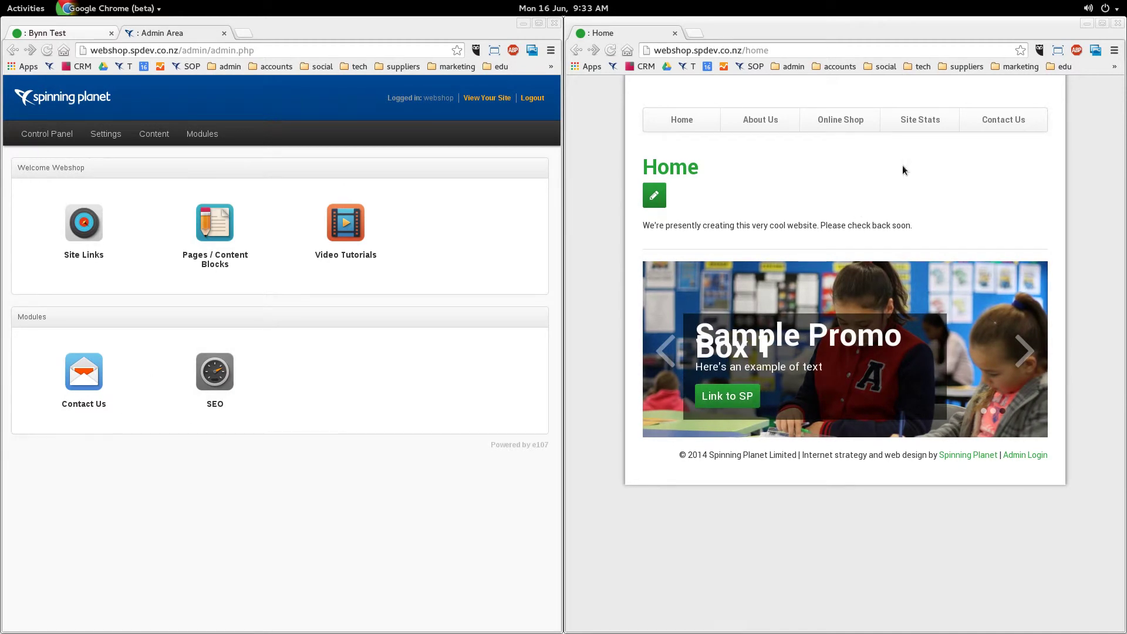
Show the Contact Us page in the right-hand live-site window.
click(991, 123)
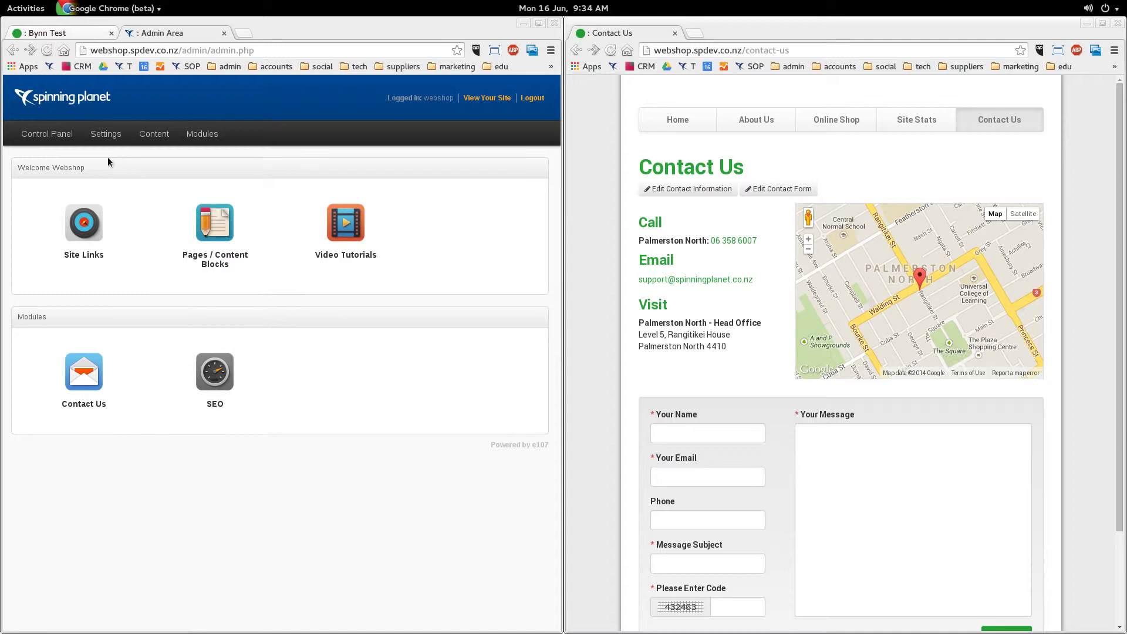
click(106, 136)
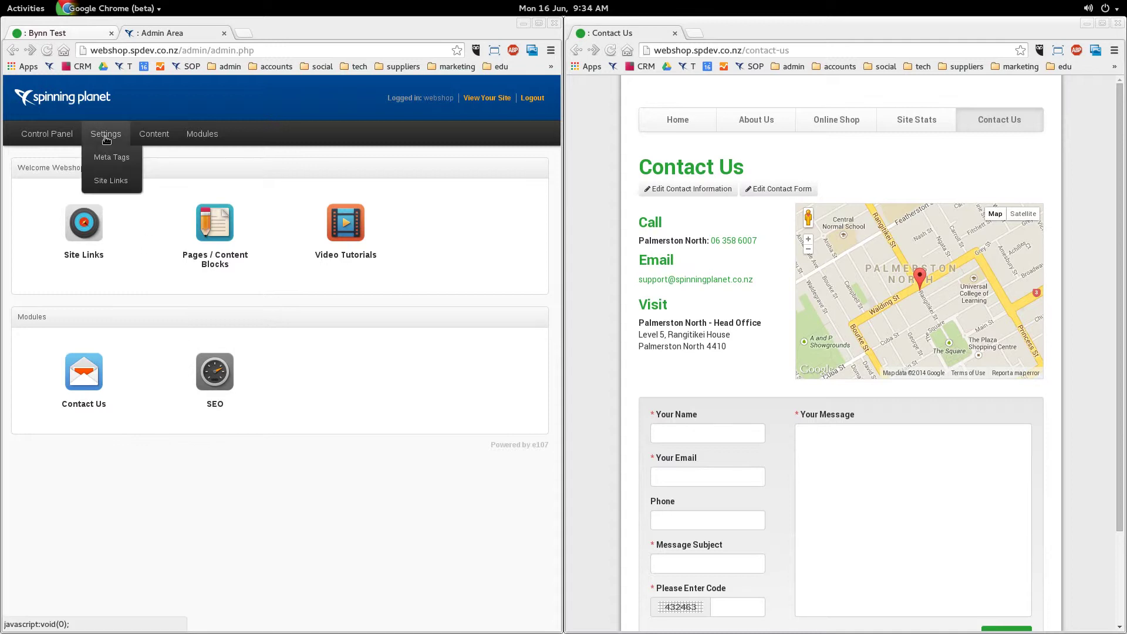
mouse_move(194, 139)
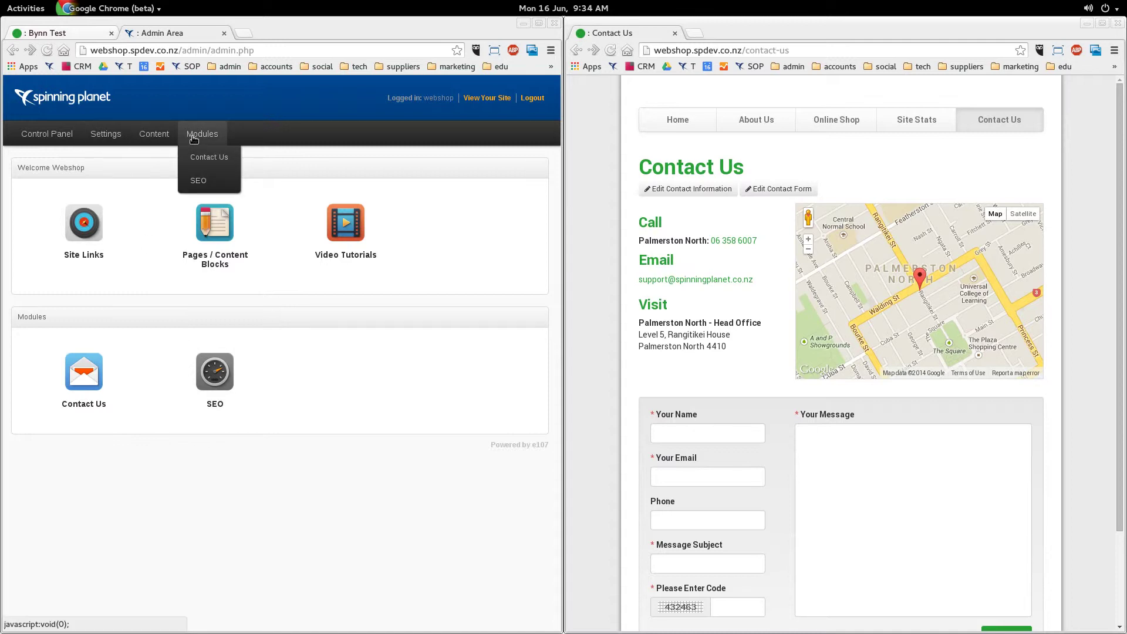
mouse_move(117, 135)
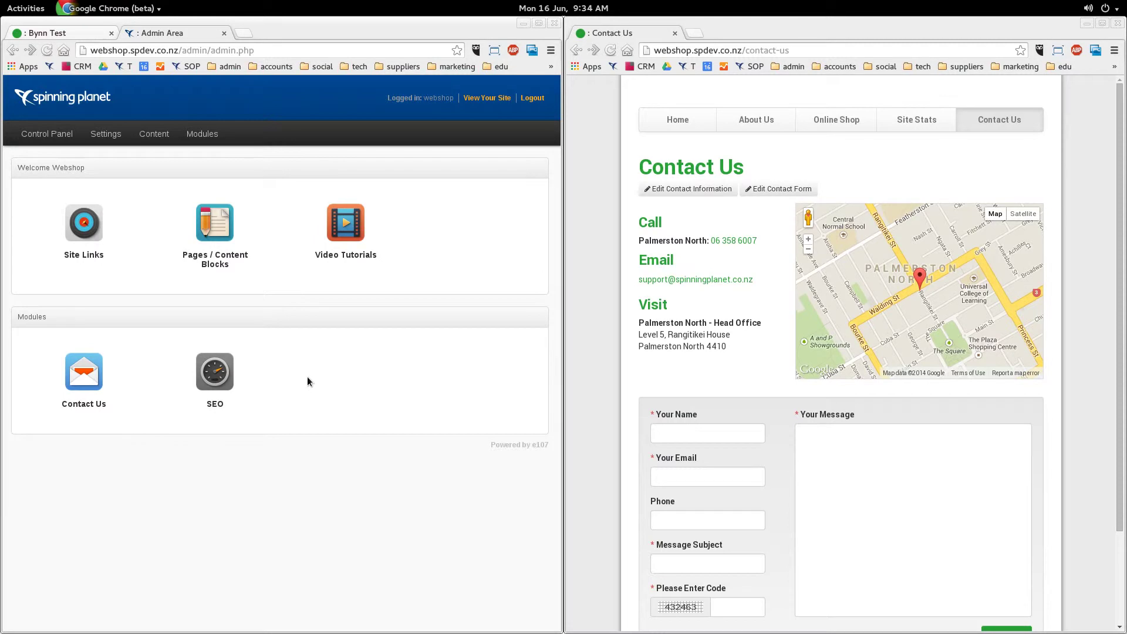
Maximize the admin window and create a new page under Pages / Content Blocks titled 'Brynn'.
double_click(406, 23)
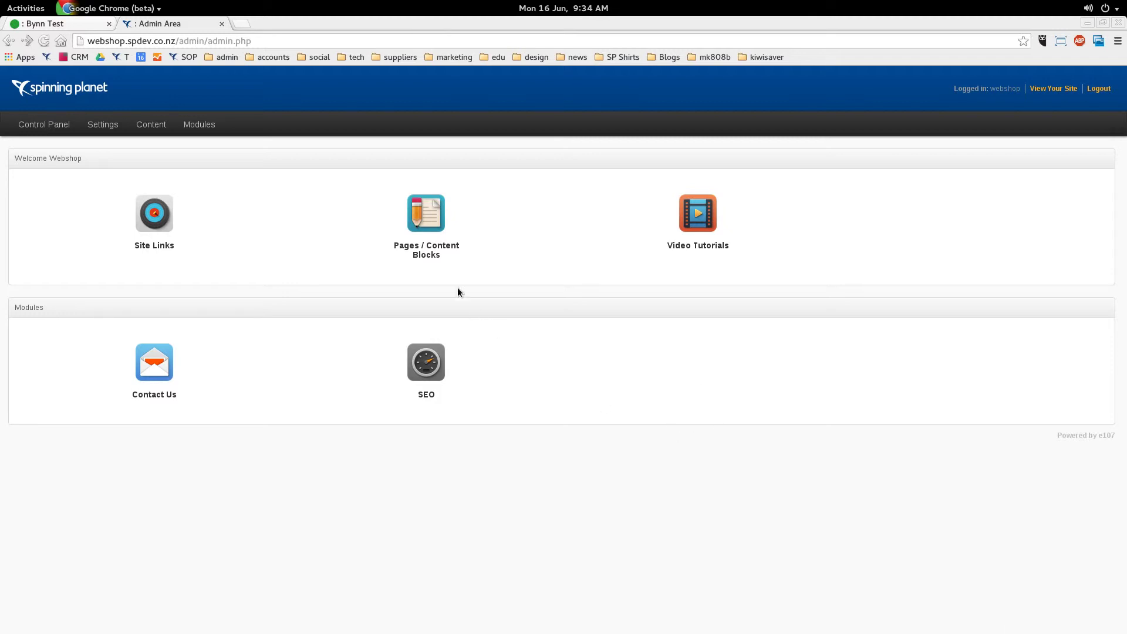
click(429, 221)
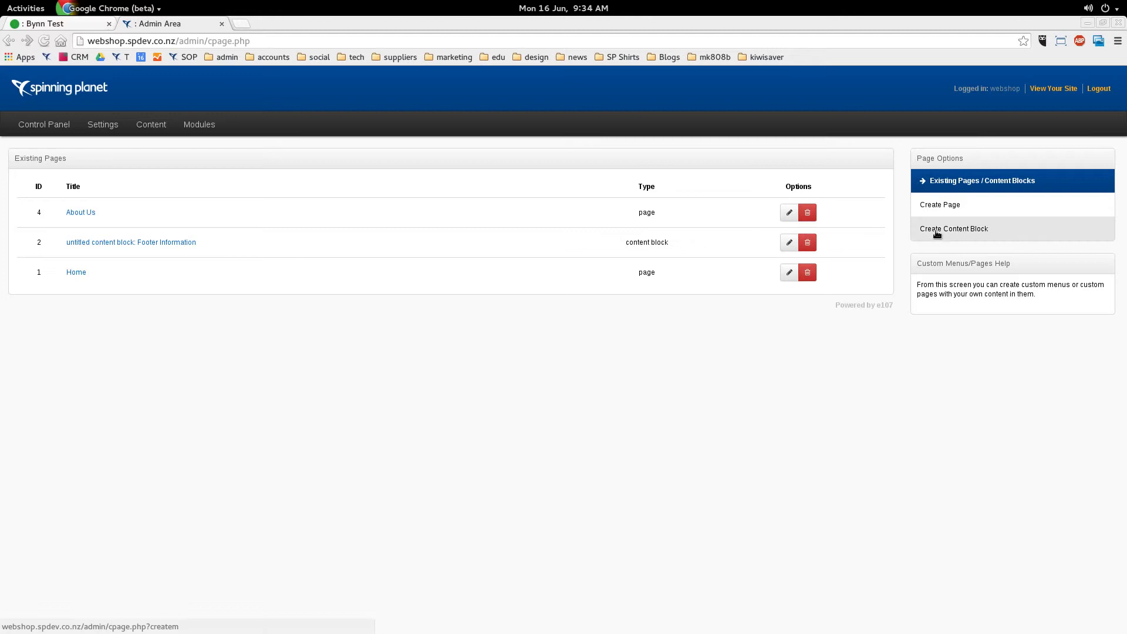
click(956, 203)
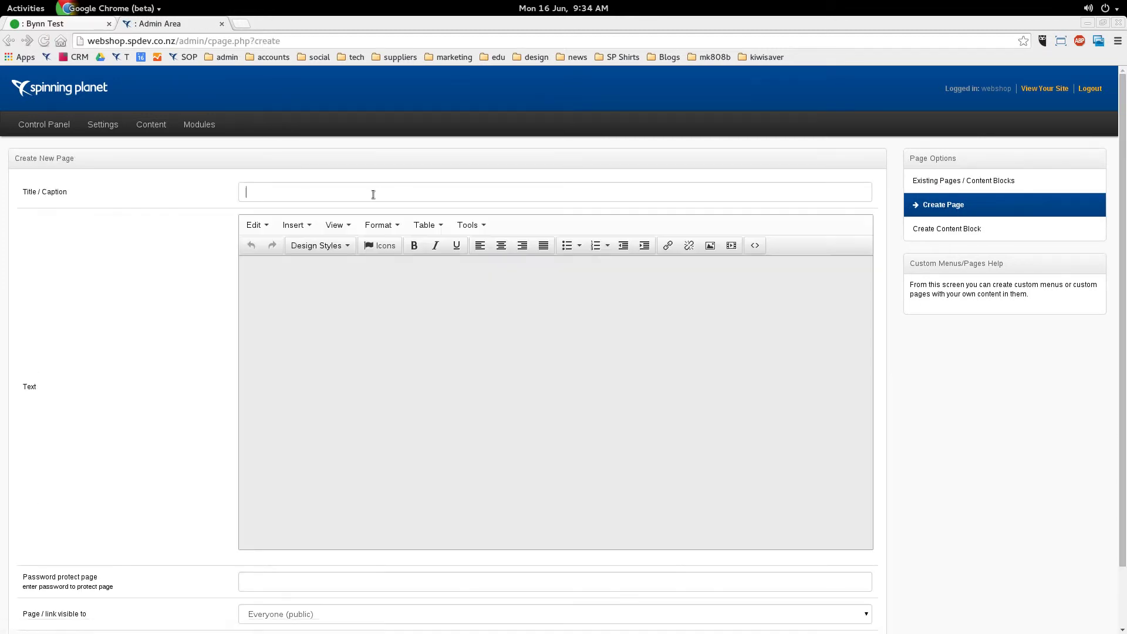
click(372, 194)
text(Brynn)
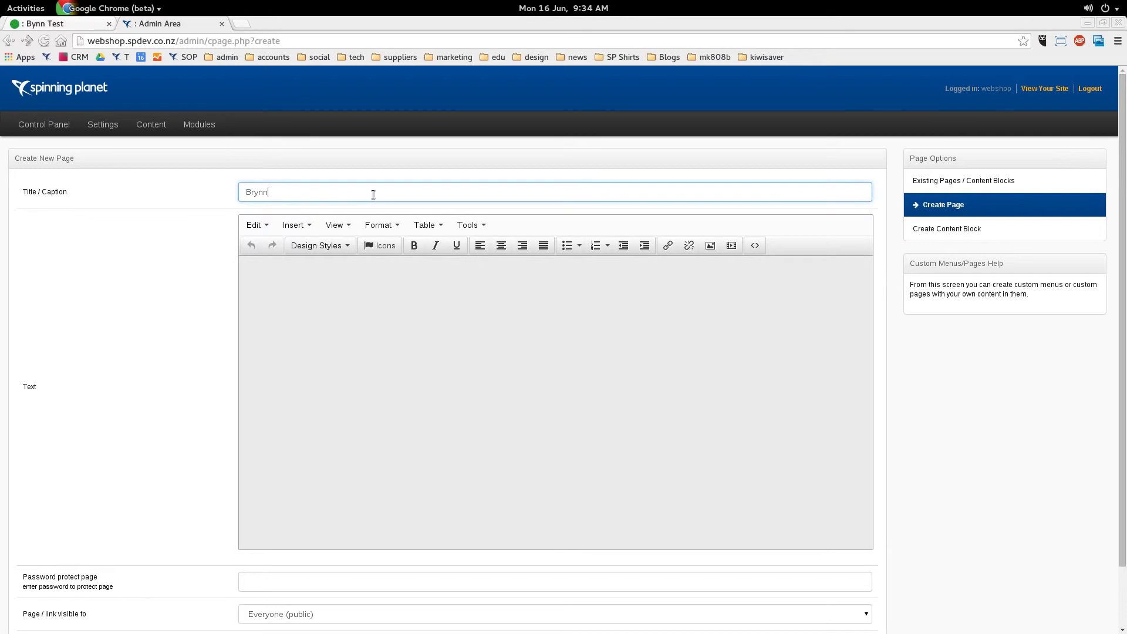
click(393, 348)
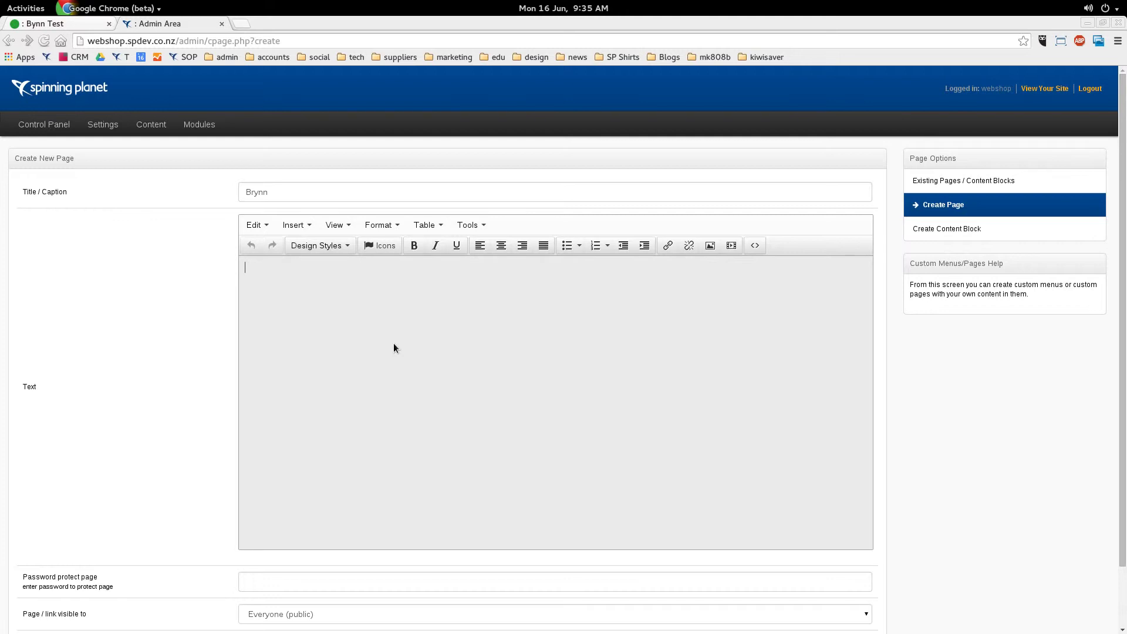
Add 'Web Design Palmerston North' as a Medium Heading, with 'This is an example of some text' below.
text(Web Design Palmerston North)
drag(357, 268, 213, 269)
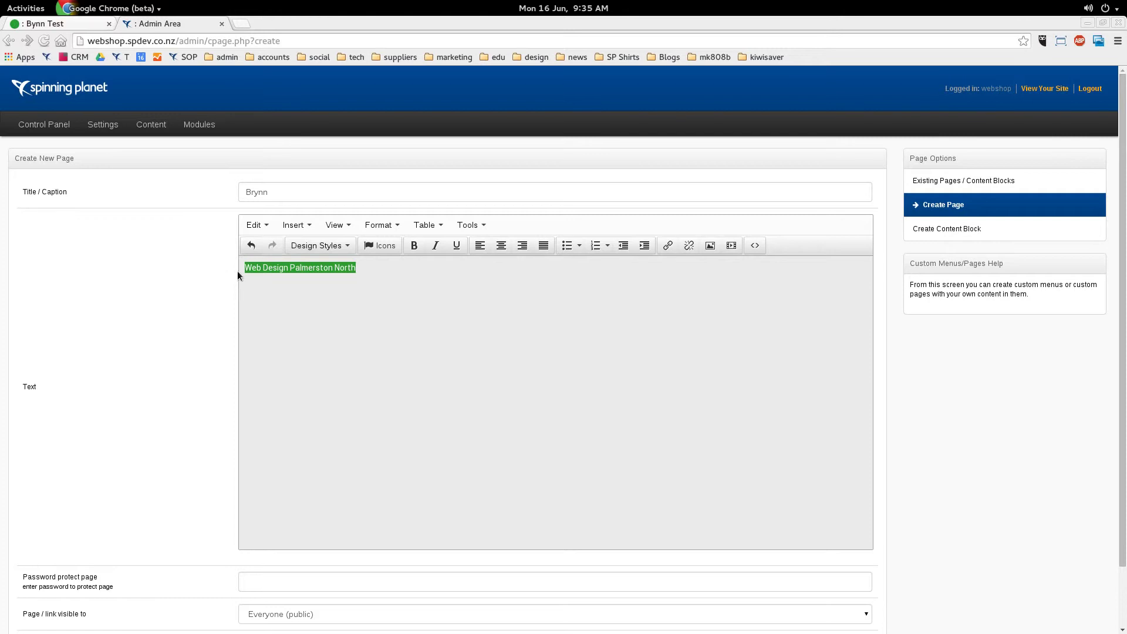
click(361, 270)
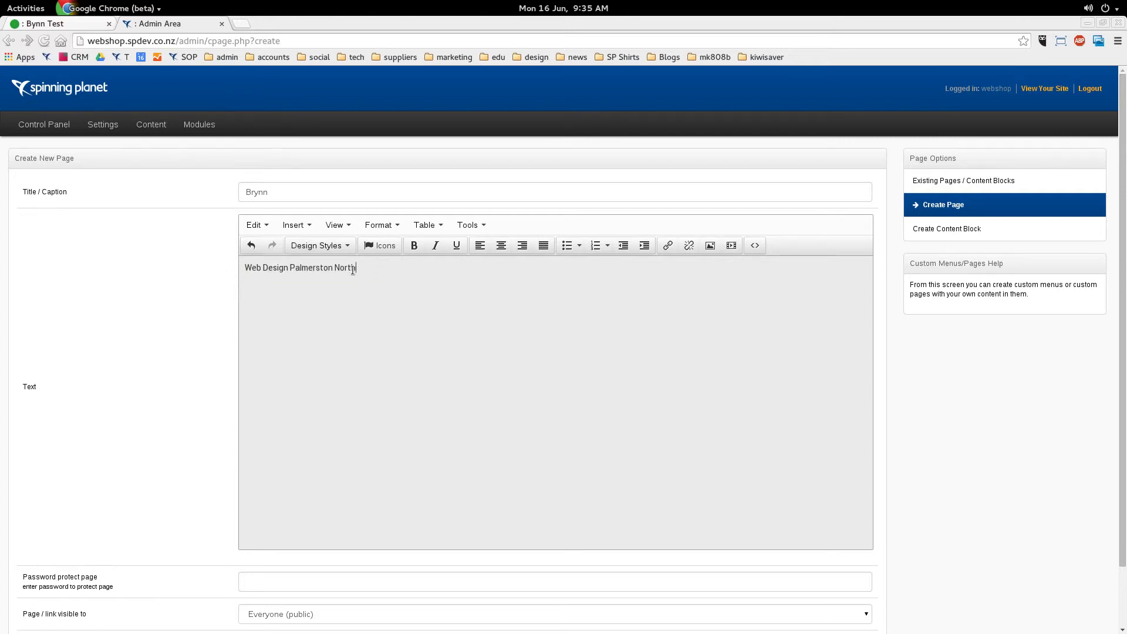
drag(352, 270, 185, 268)
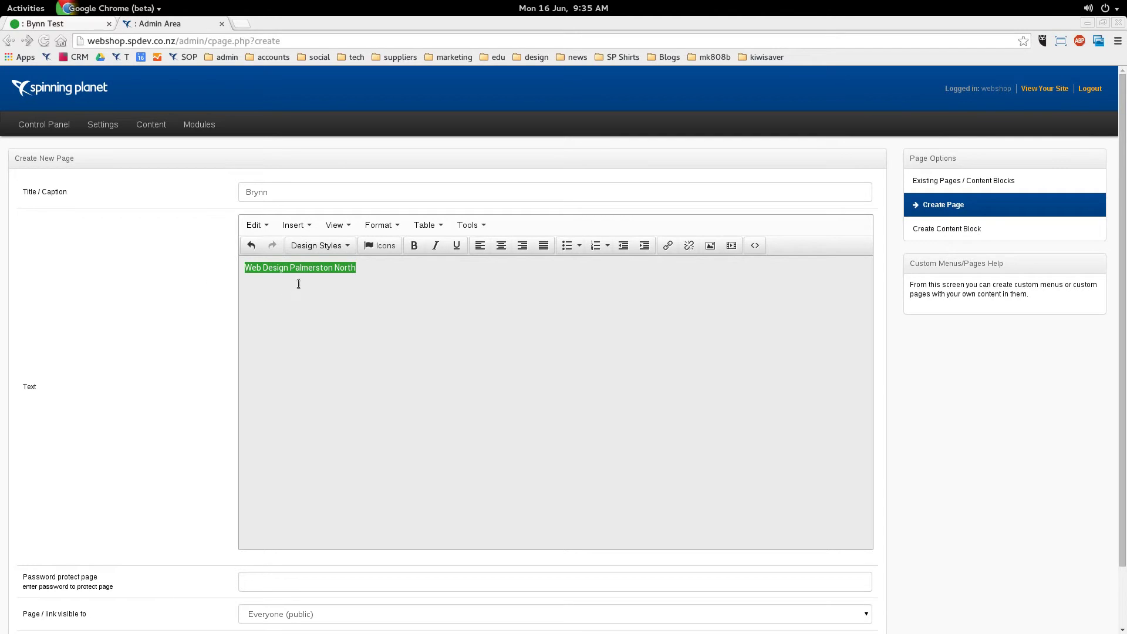
click(311, 244)
mouse_move(314, 270)
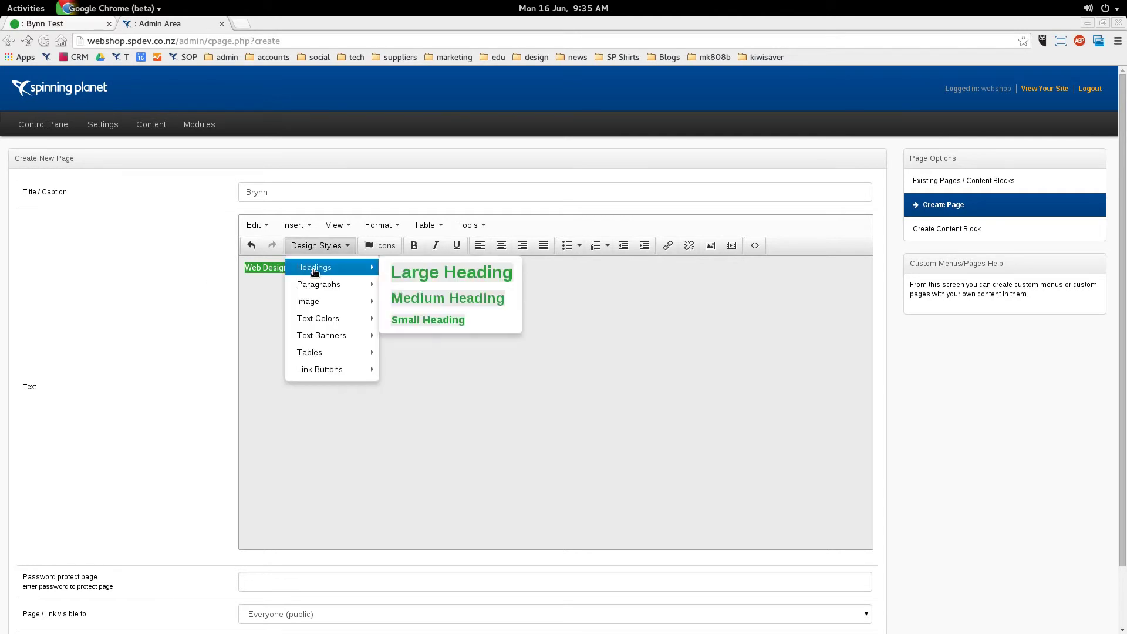
click(427, 298)
click(380, 301)
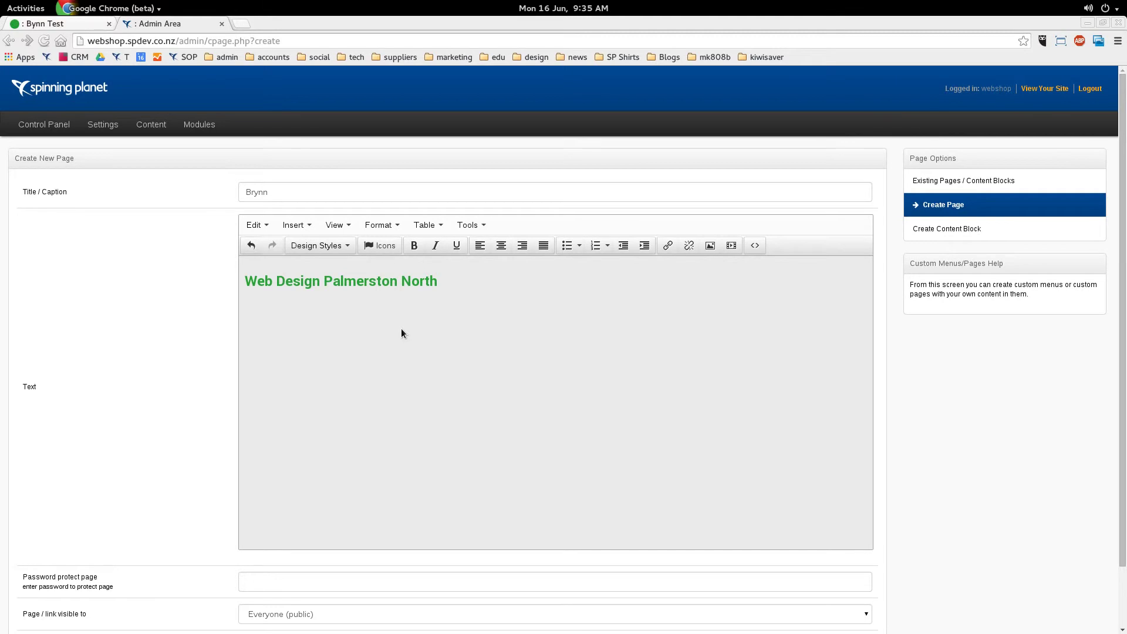
text(This is an example of some text.)
Bold the word 'text', italicize 'example of', and start a new line after the sentence.
double_click(353, 301)
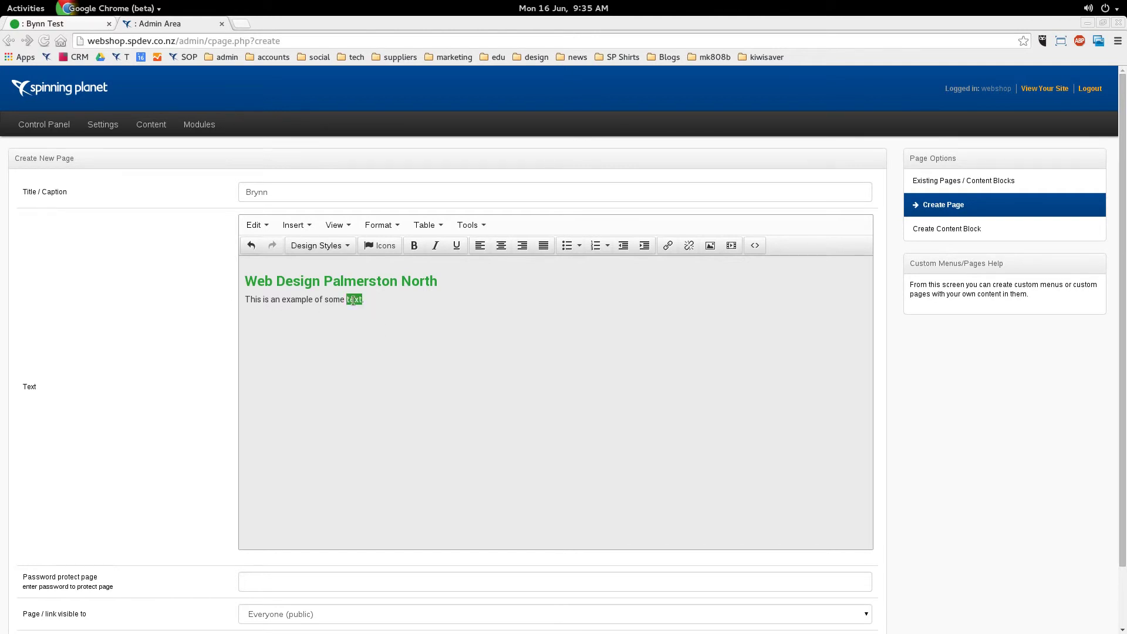
click(415, 246)
click(307, 307)
click(281, 300)
key(ctrl+z)
drag(281, 299, 324, 300)
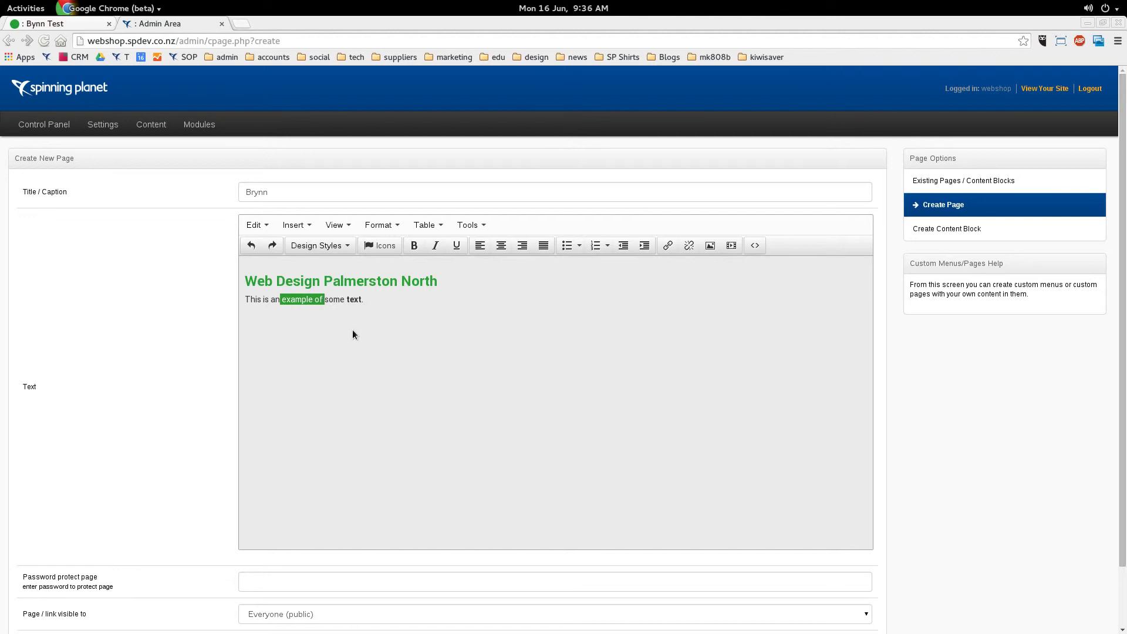
click(436, 245)
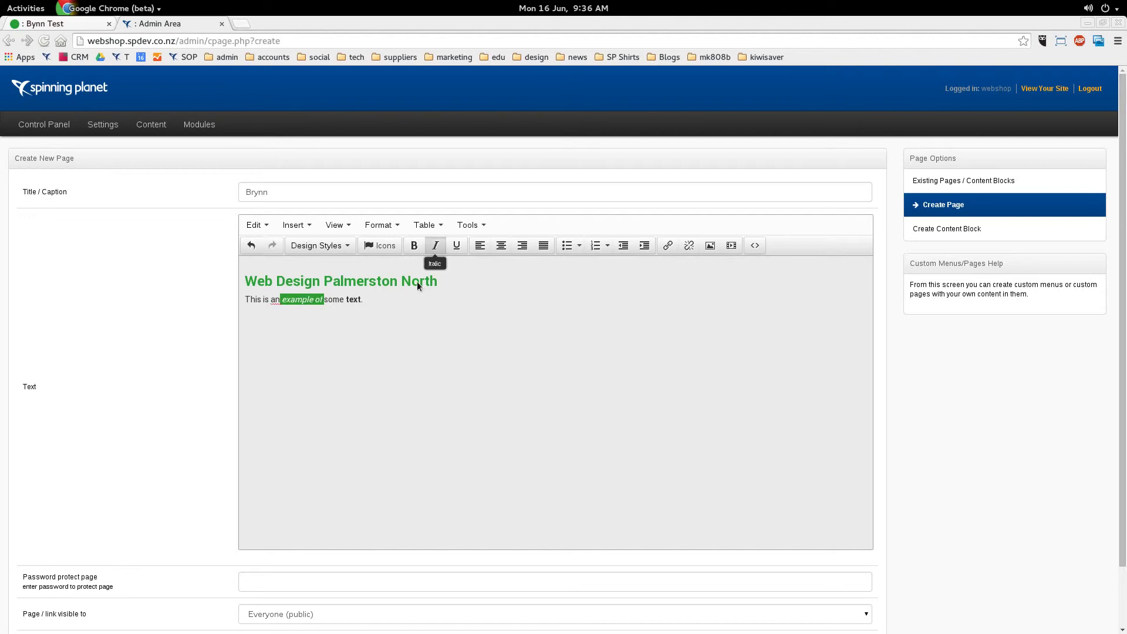
click(386, 322)
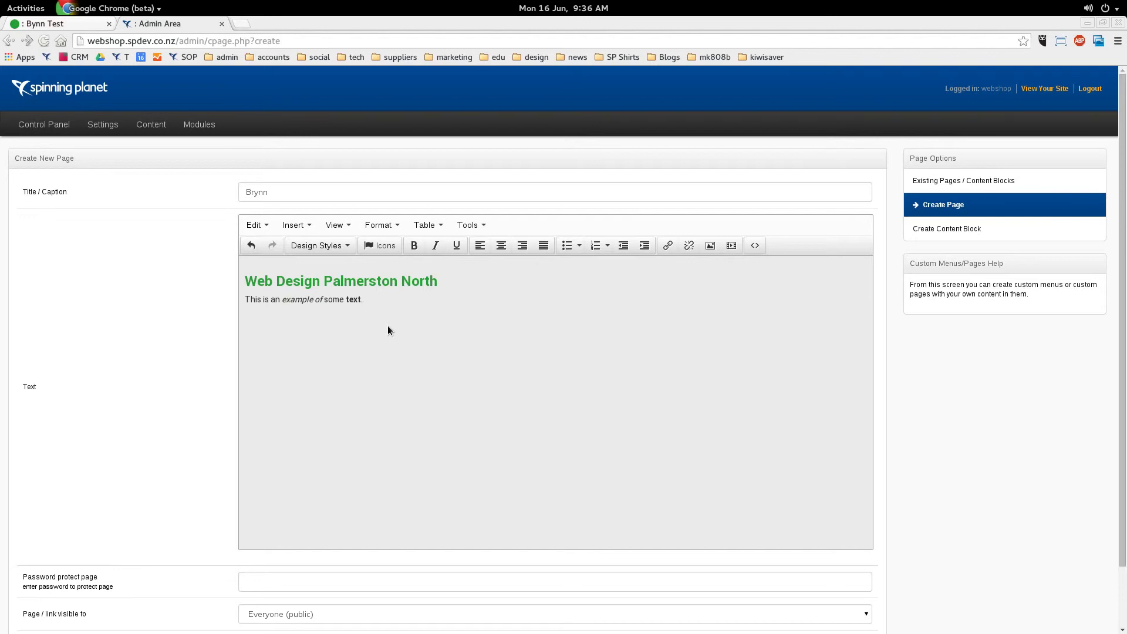
key(Return)
From Insert image's source browser, upload acc.jpg from Pictures into the File Manager's custom folder.
click(301, 226)
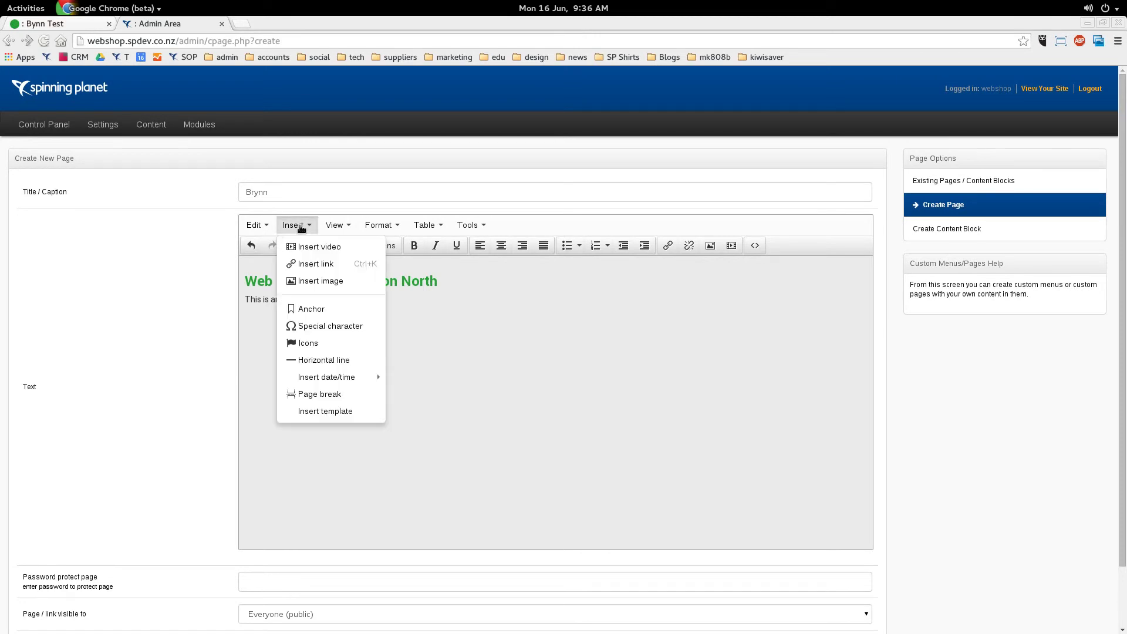
click(306, 282)
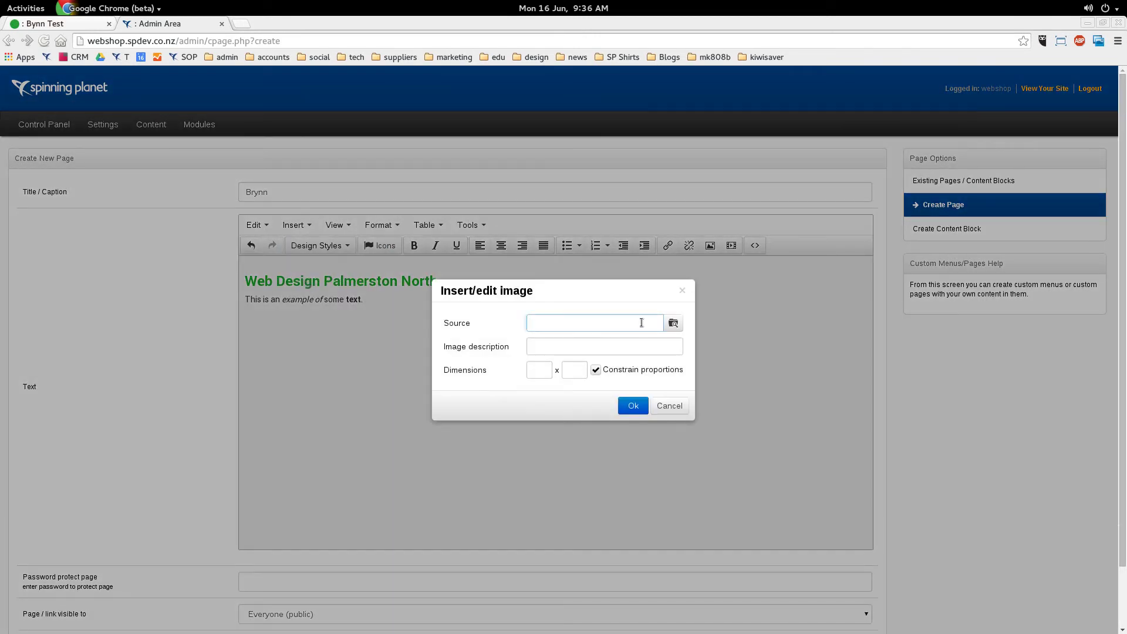
click(674, 323)
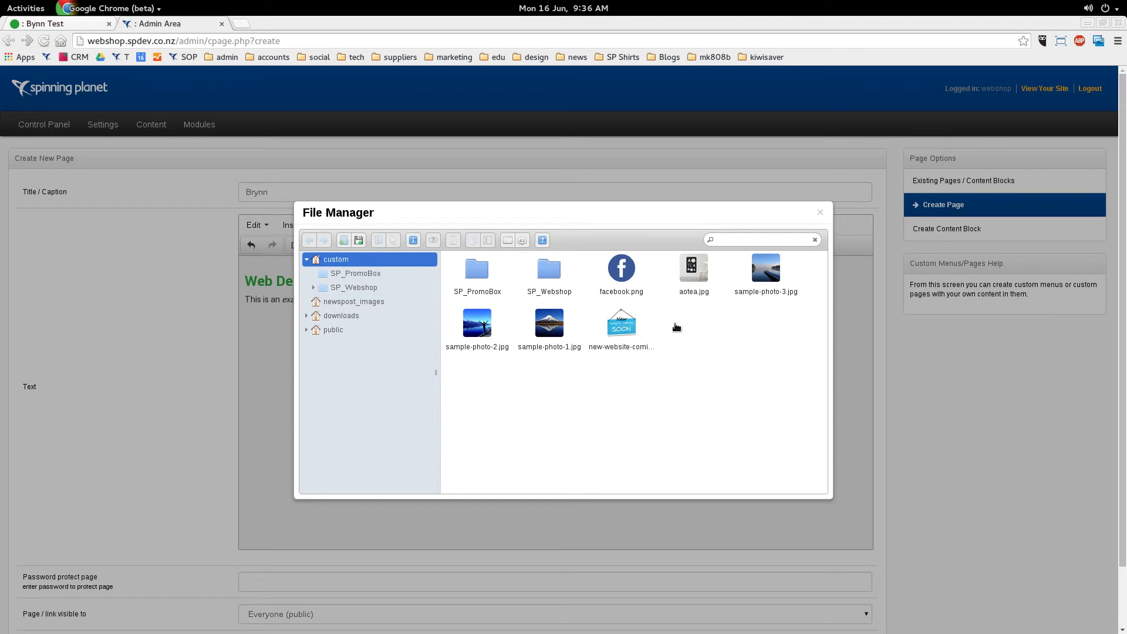
click(358, 241)
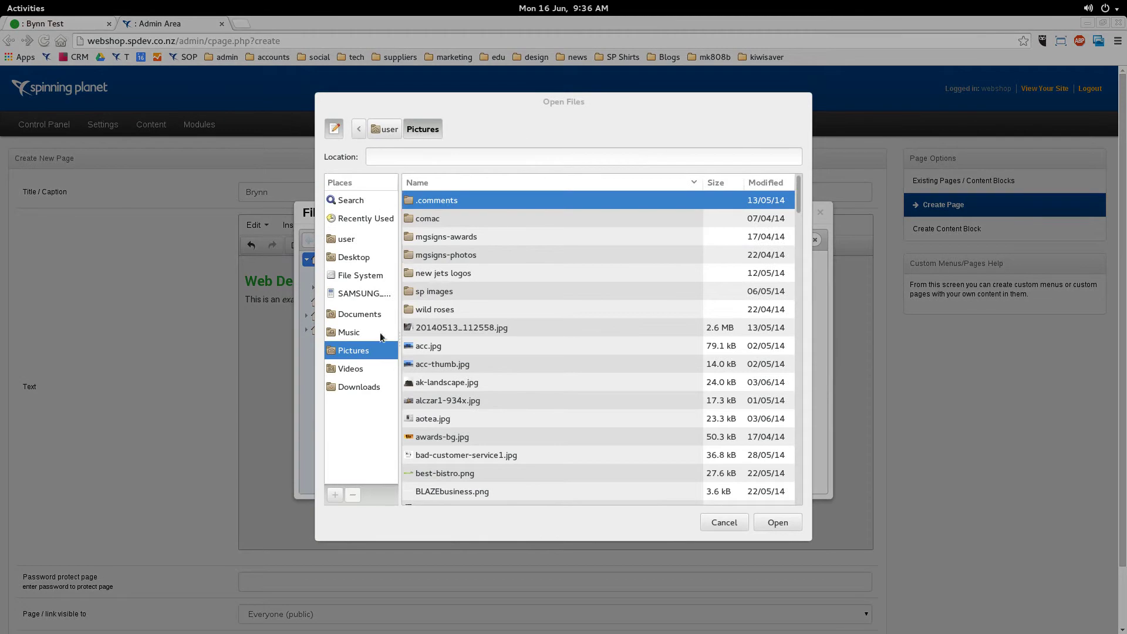
click(424, 347)
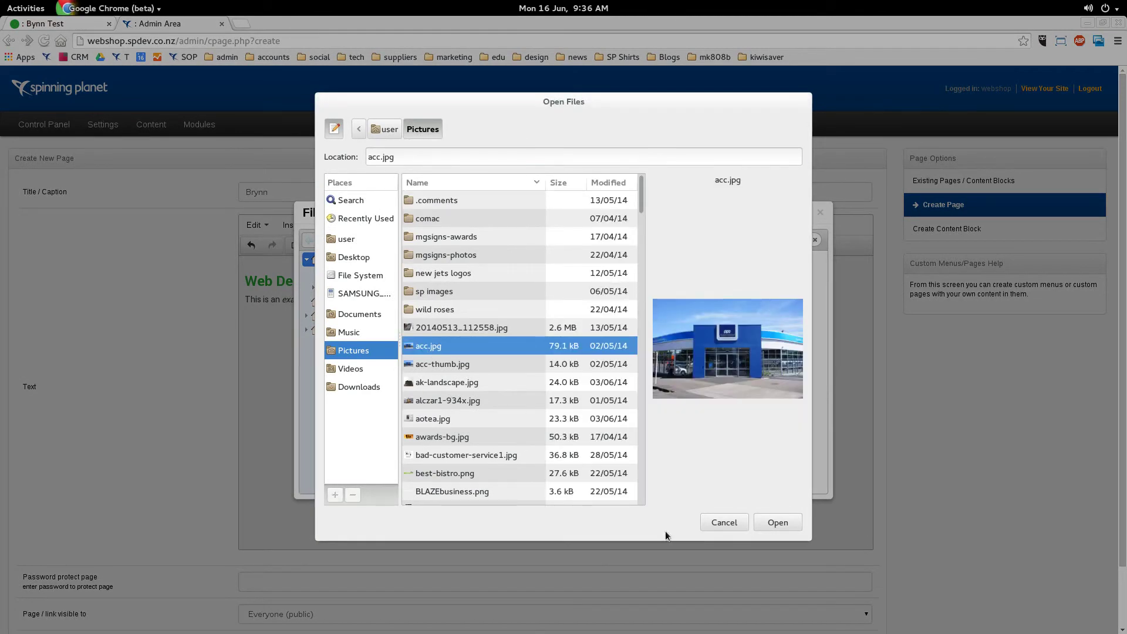
click(772, 523)
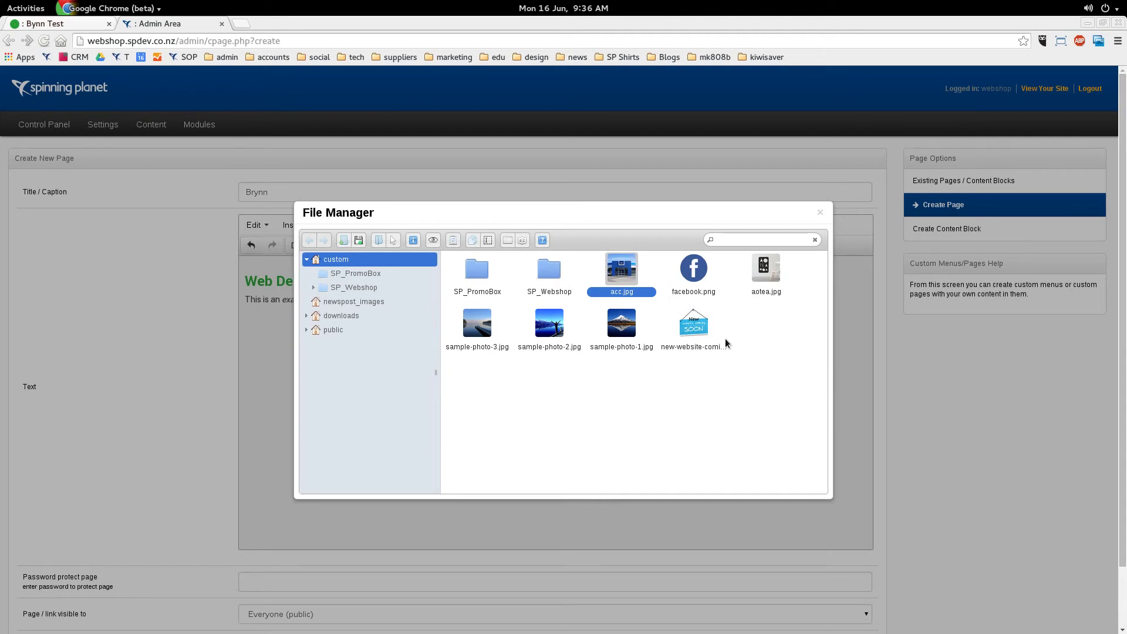
drag(568, 213, 377, 180)
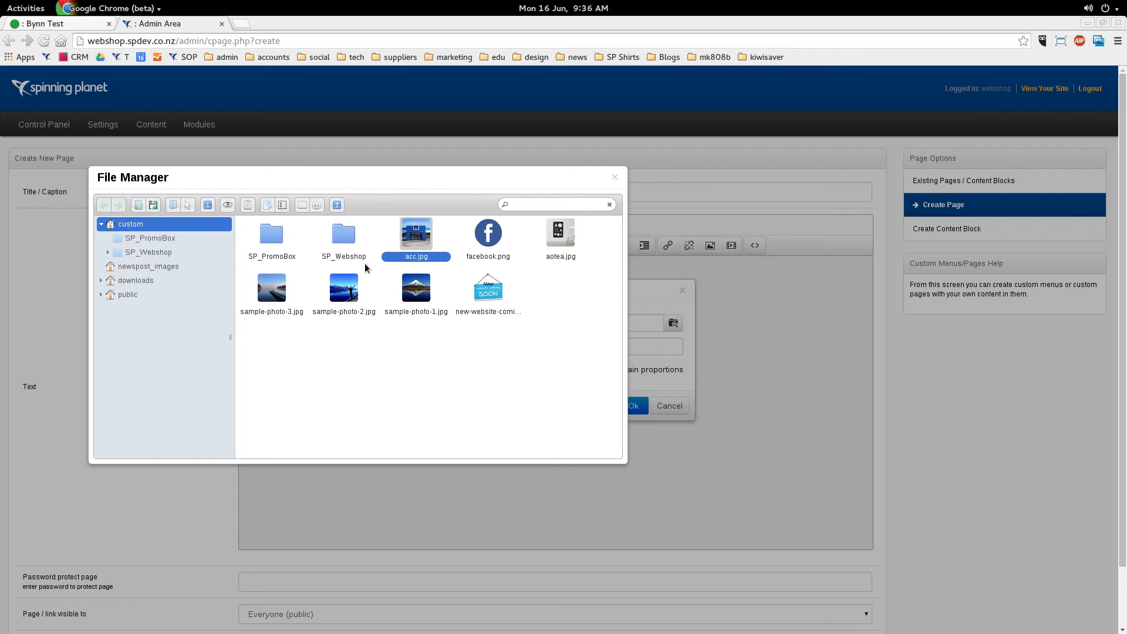
Drag facebook.png, twitter.png and linkedin.png from the Pictures folder in Files into the File Manager.
key(alt+Tab)
key(alt+Tab)
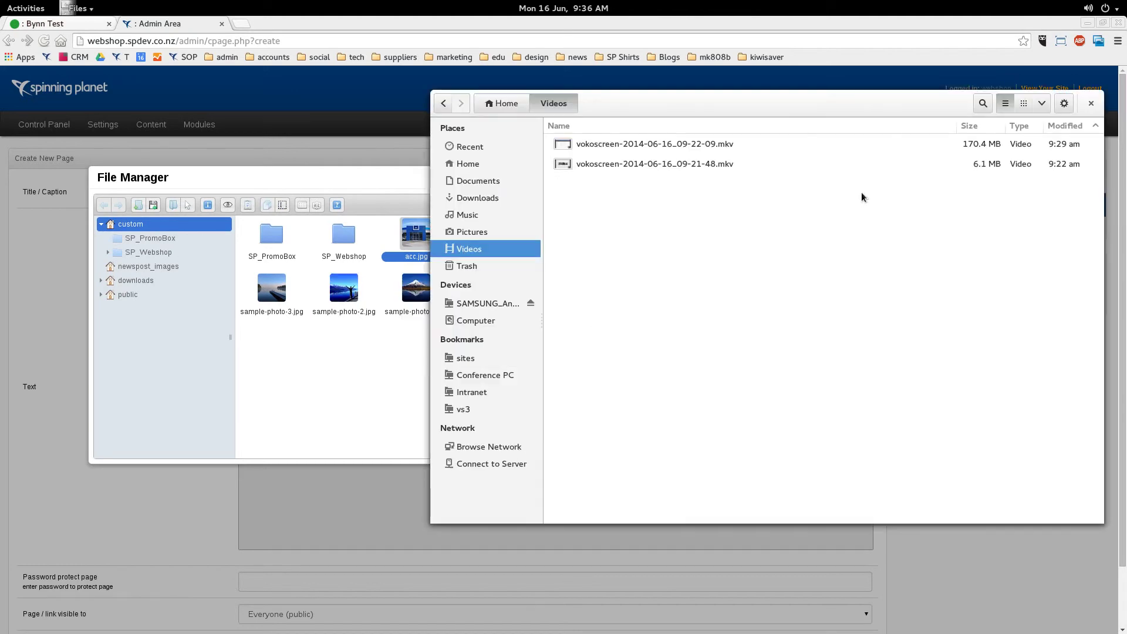
click(473, 232)
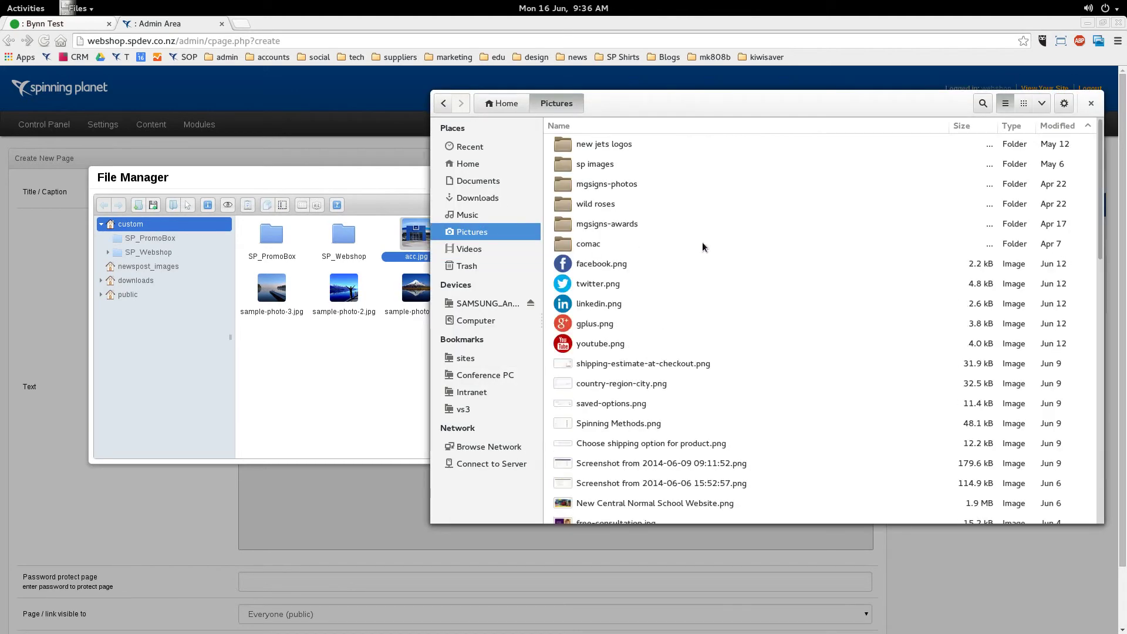
click(621, 325)
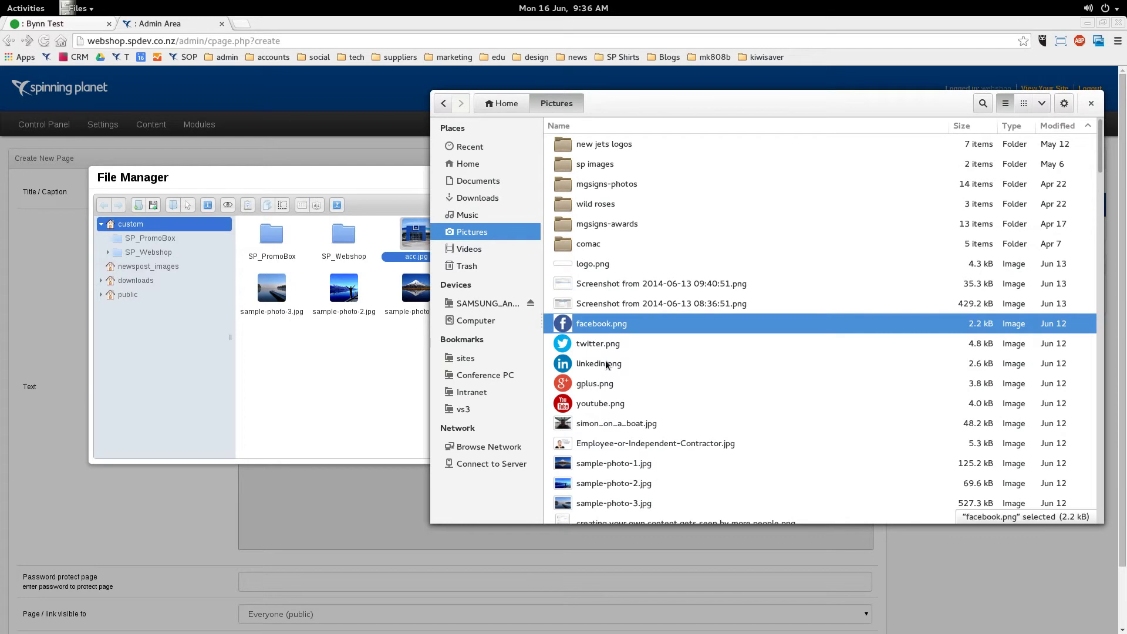
shift+click(604, 360)
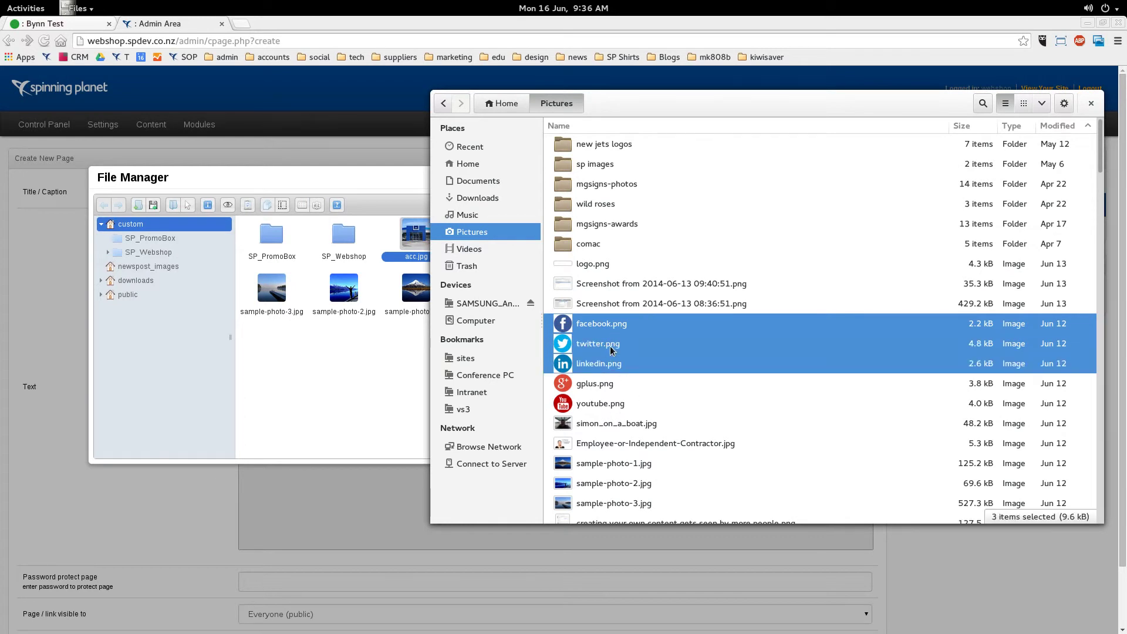
drag(601, 350, 321, 371)
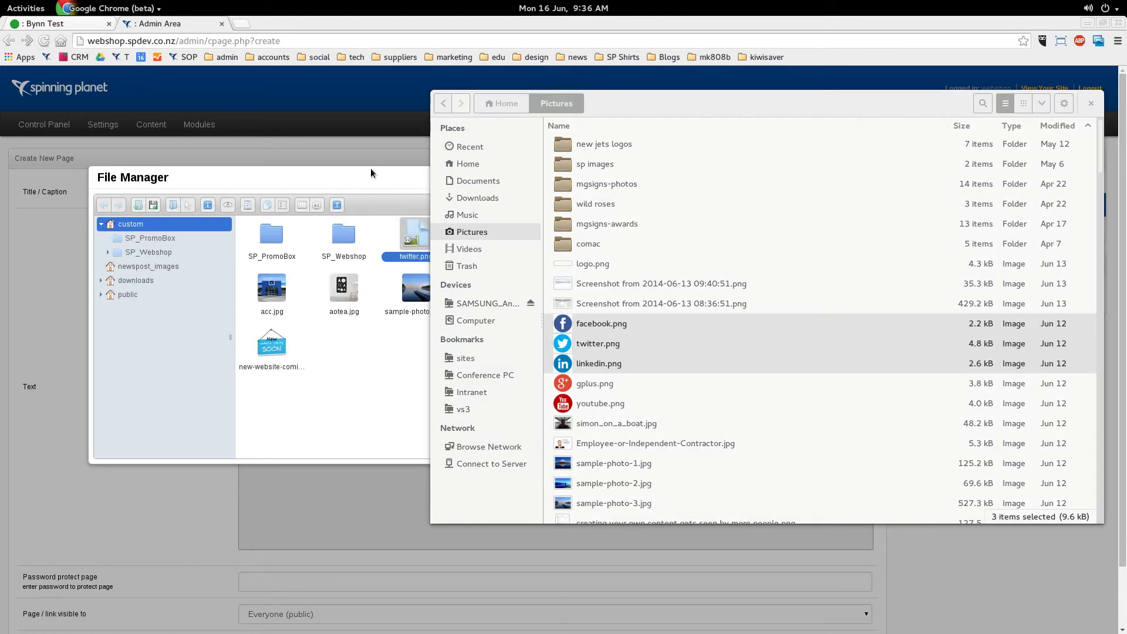
click(368, 180)
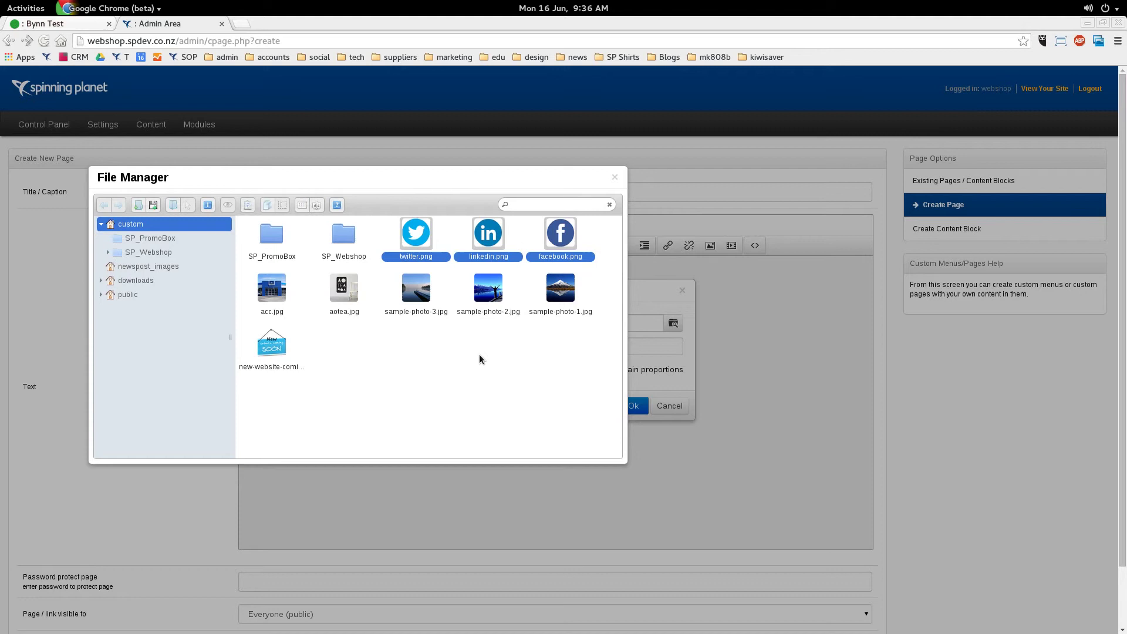
Use sample-photo-3.jpg as the source, described 'Web Design Palmerston North', with width 300.
click(421, 290)
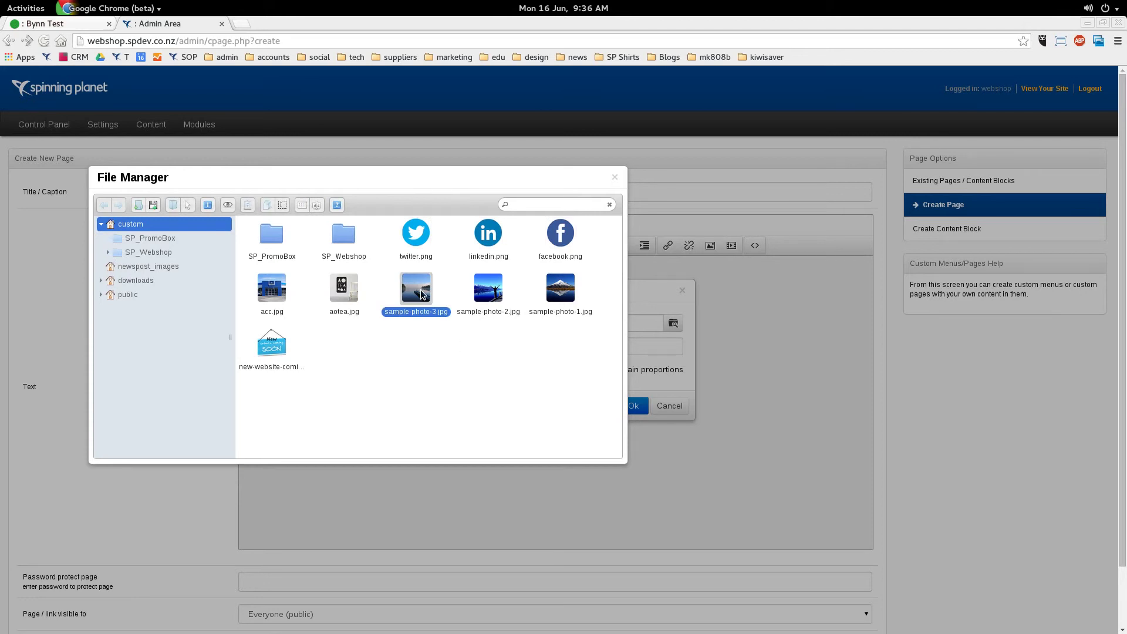
double_click(420, 290)
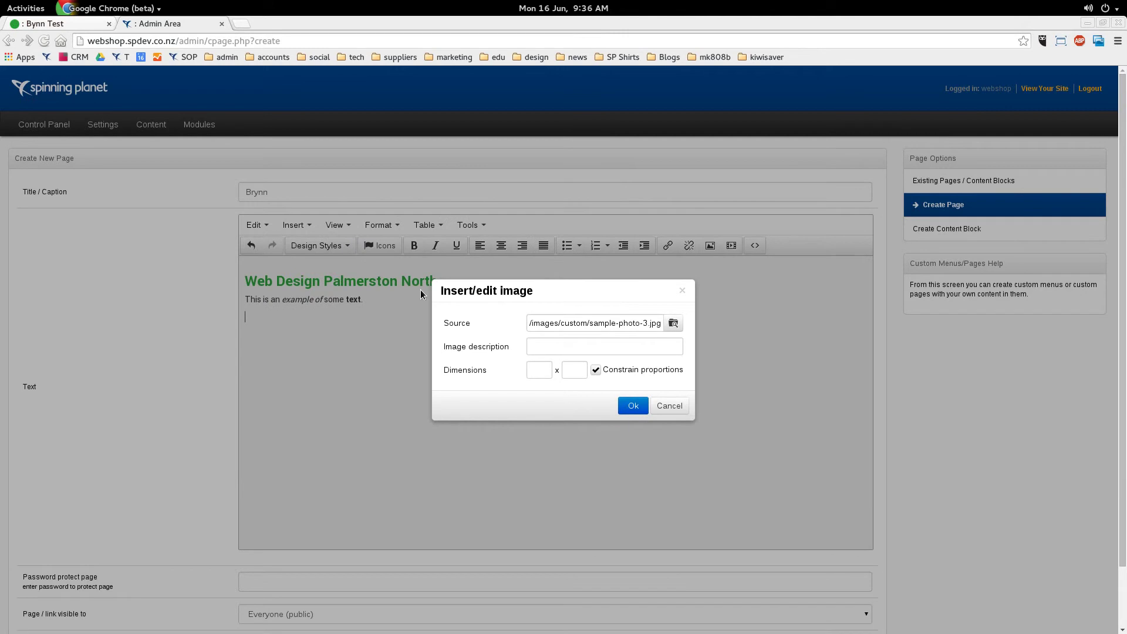
click(583, 351)
text(Web)
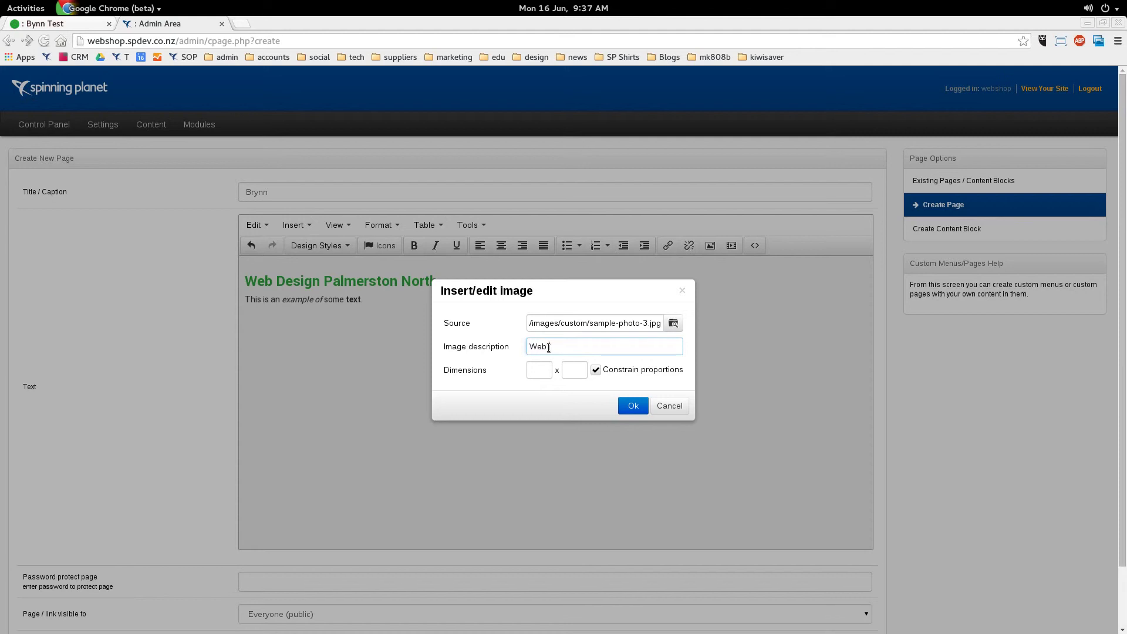
text( Design Palmerston North)
click(533, 367)
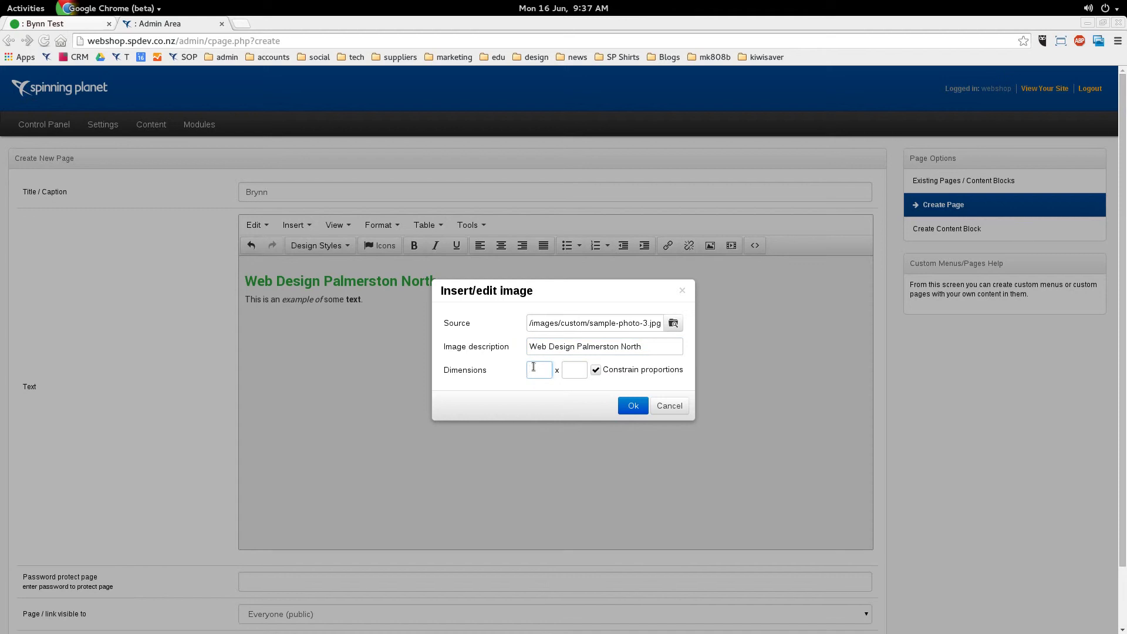
text(300)
Insert the lake image, then type 'Click here to contact us now.' beneath it and select 'Click here'.
click(633, 406)
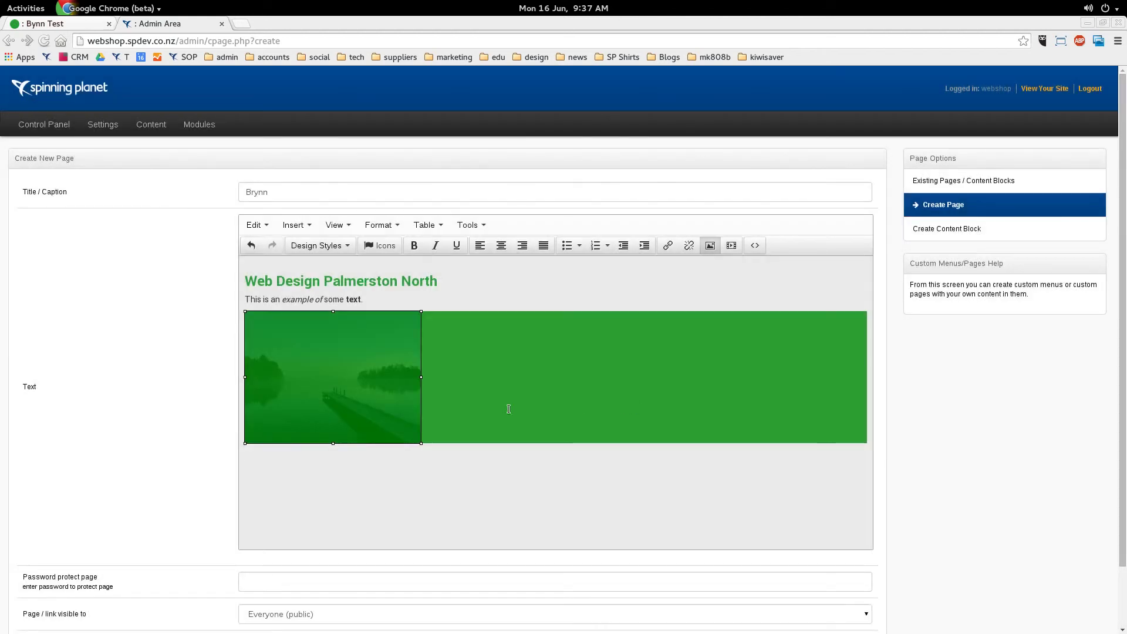
click(549, 402)
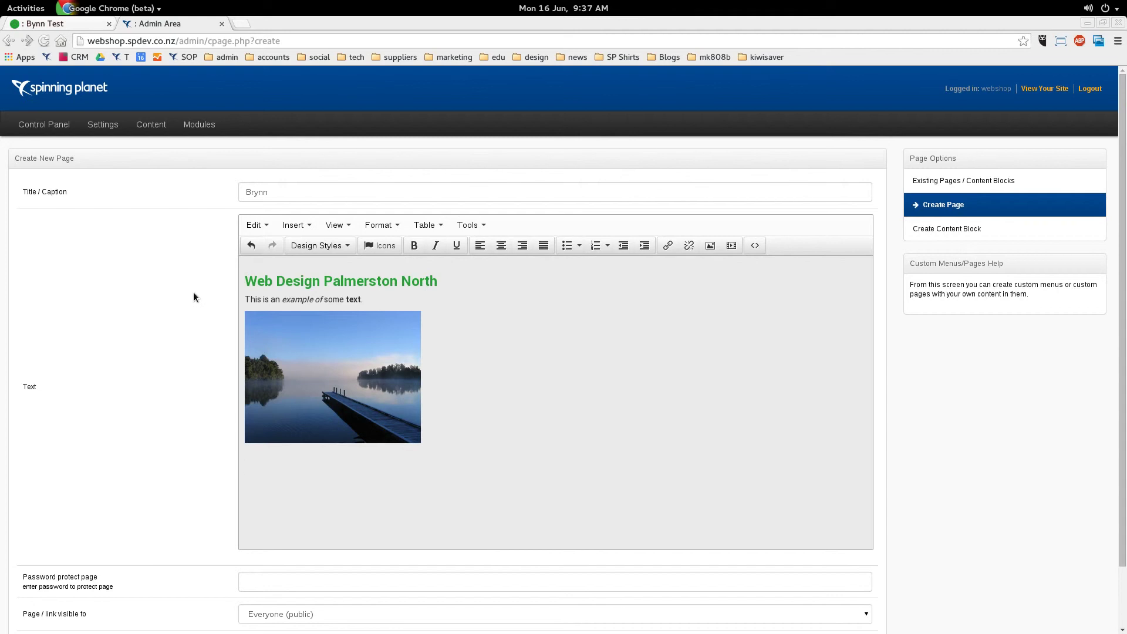
text(Click here to contact us now.)
drag(246, 469, 281, 466)
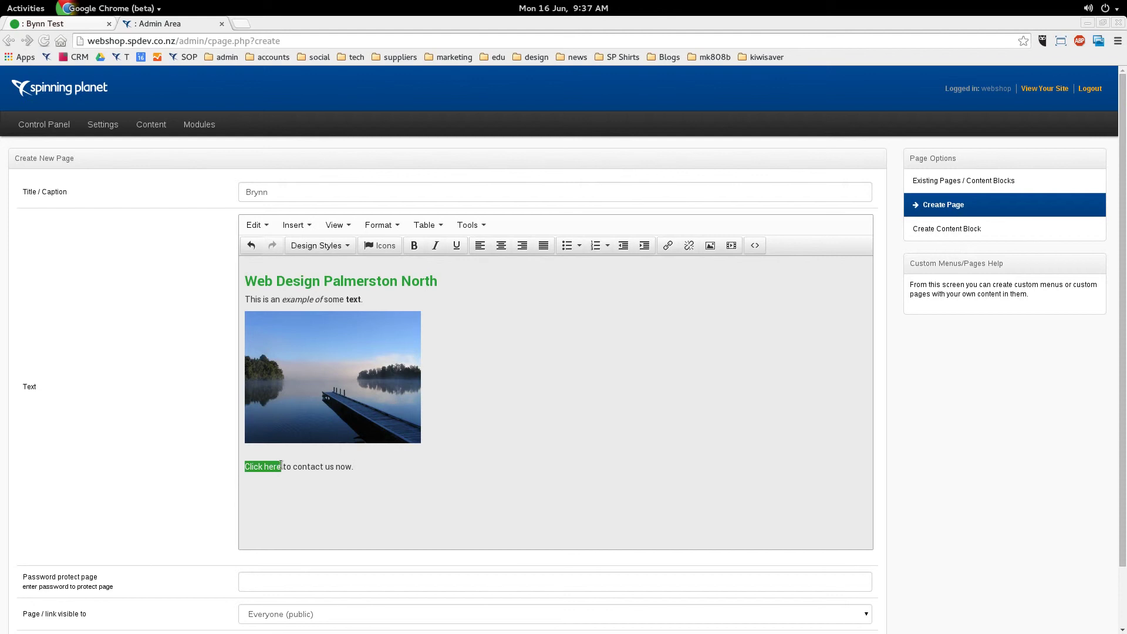
Link the words 'Click here' to the site's Contact Us page from the Link list.
click(295, 227)
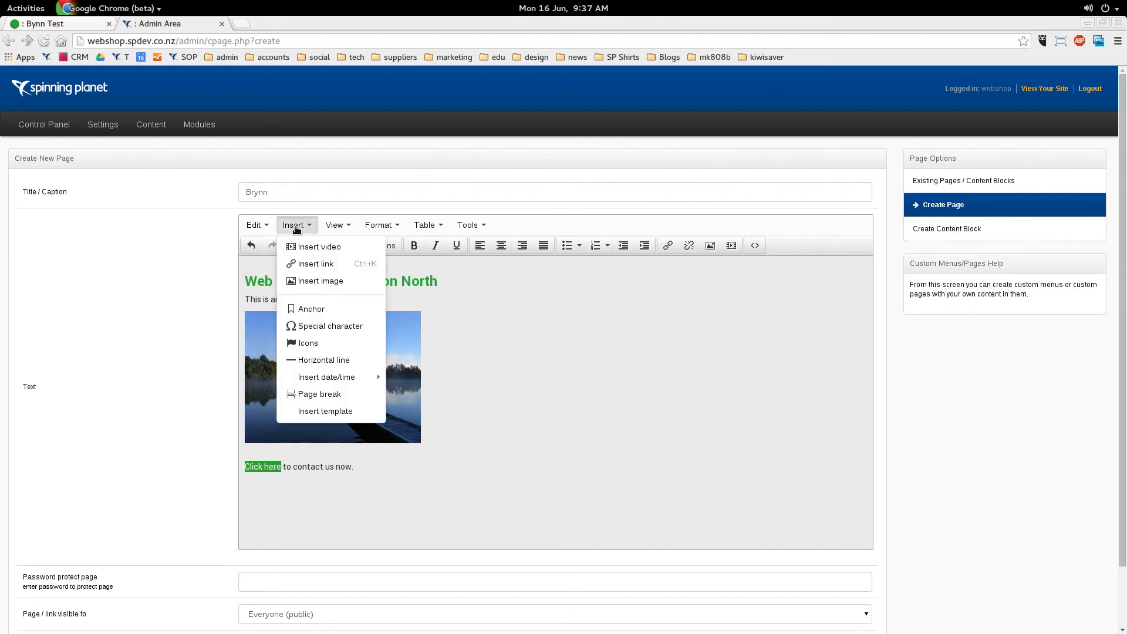
click(310, 262)
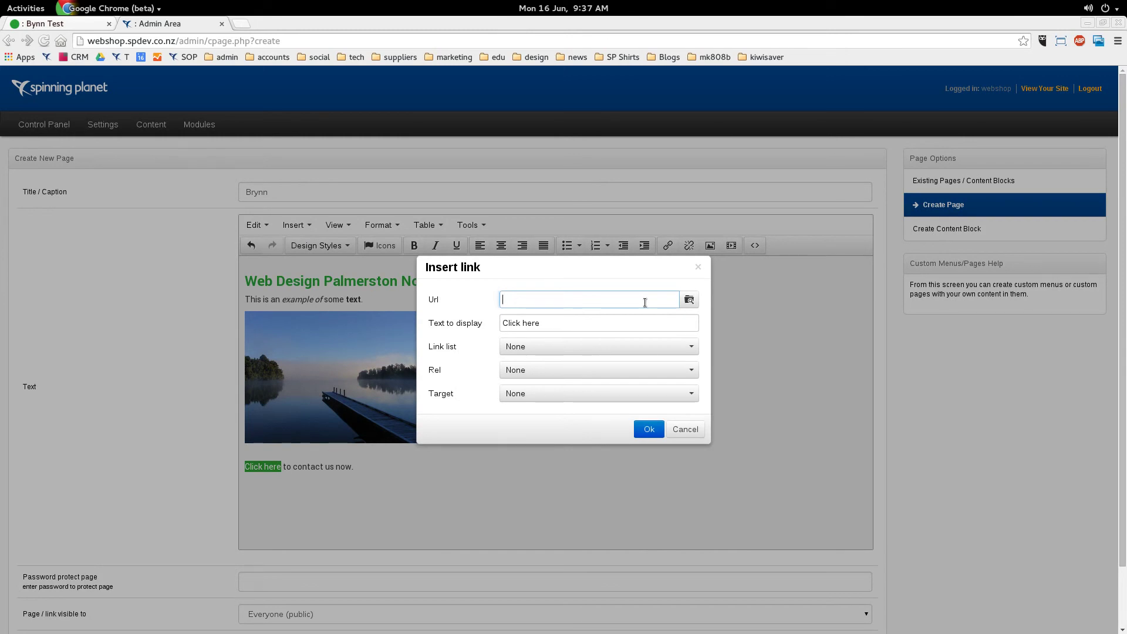
click(578, 351)
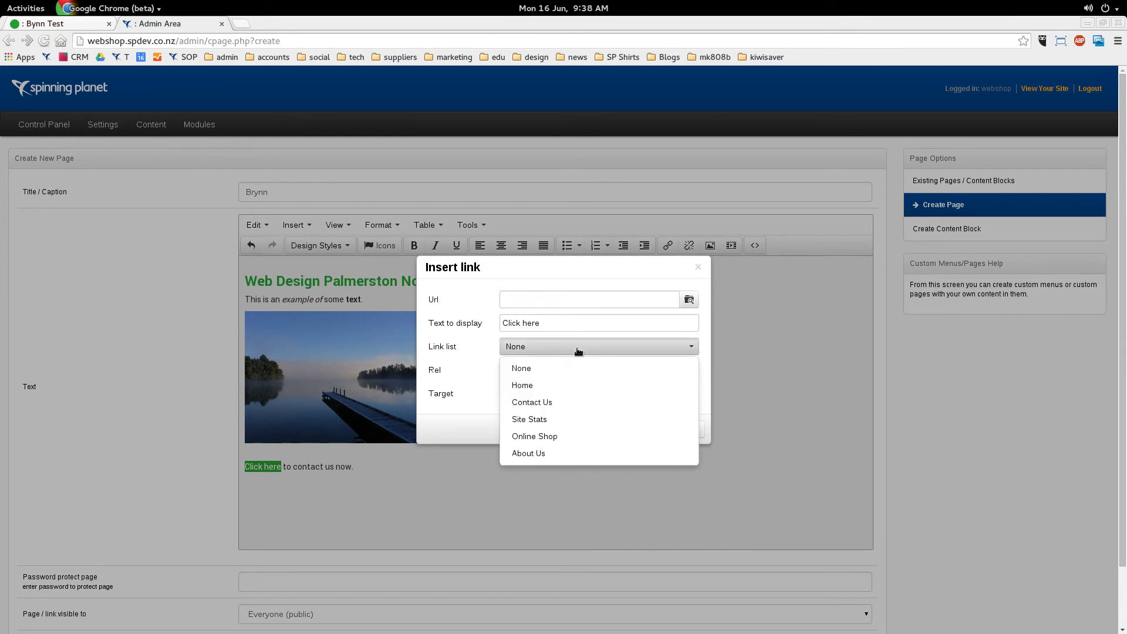
click(537, 403)
click(650, 434)
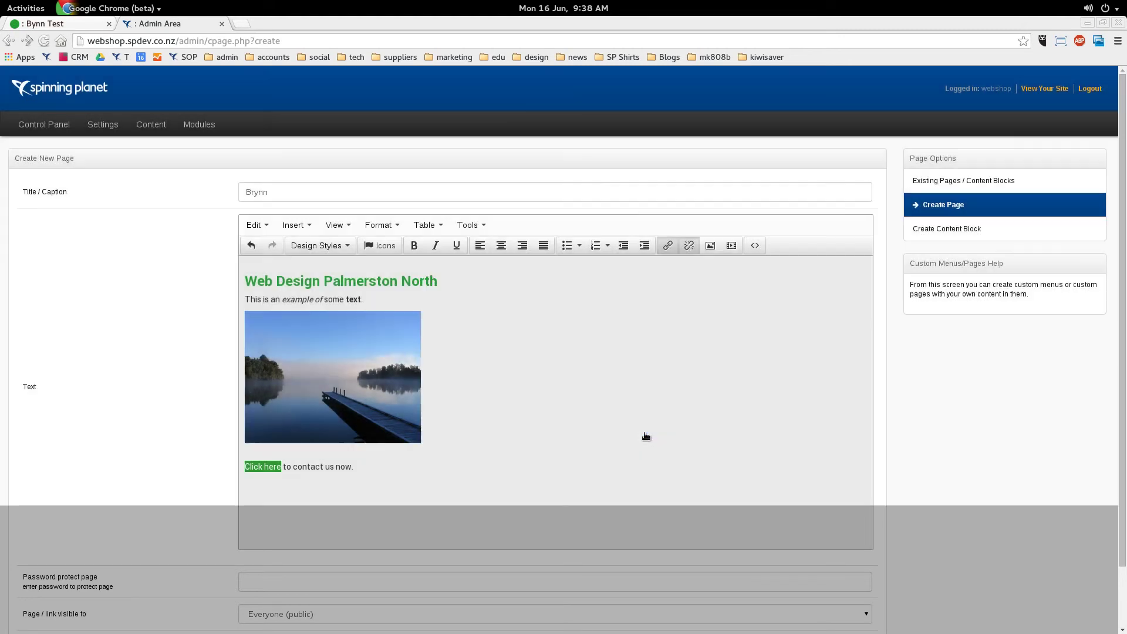
click(374, 469)
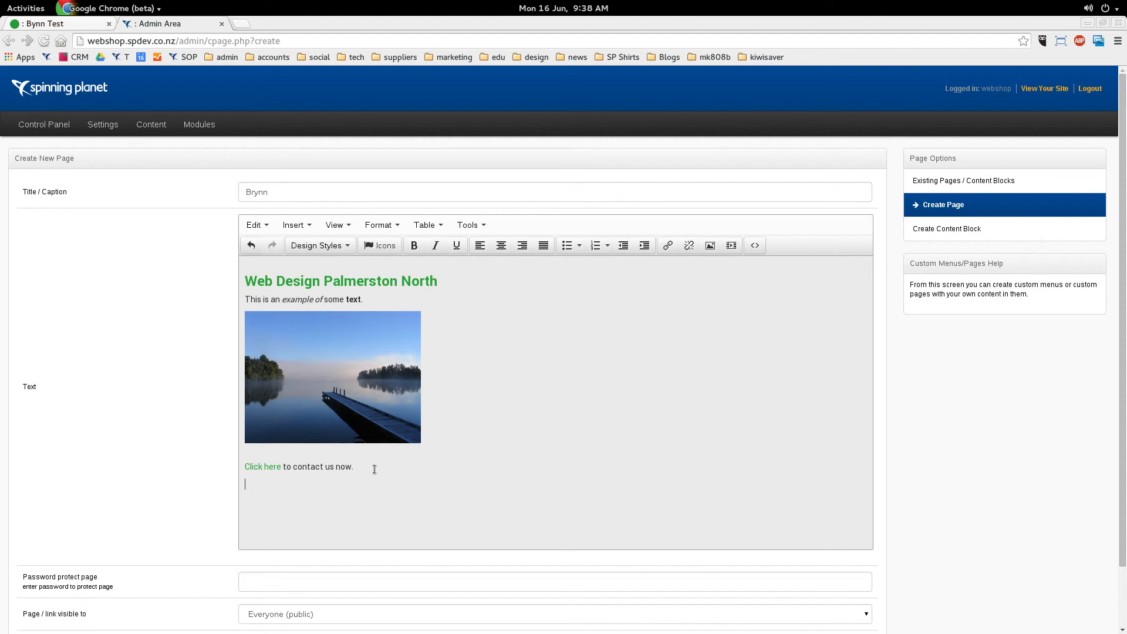
Add the line 'Click here to visit Spinning Planet.' and select 'Spinning Planet'.
text(Click here to visit Spinning Planet.)
key(ctrl+shift+Left)
key(ctrl+shift+Left)
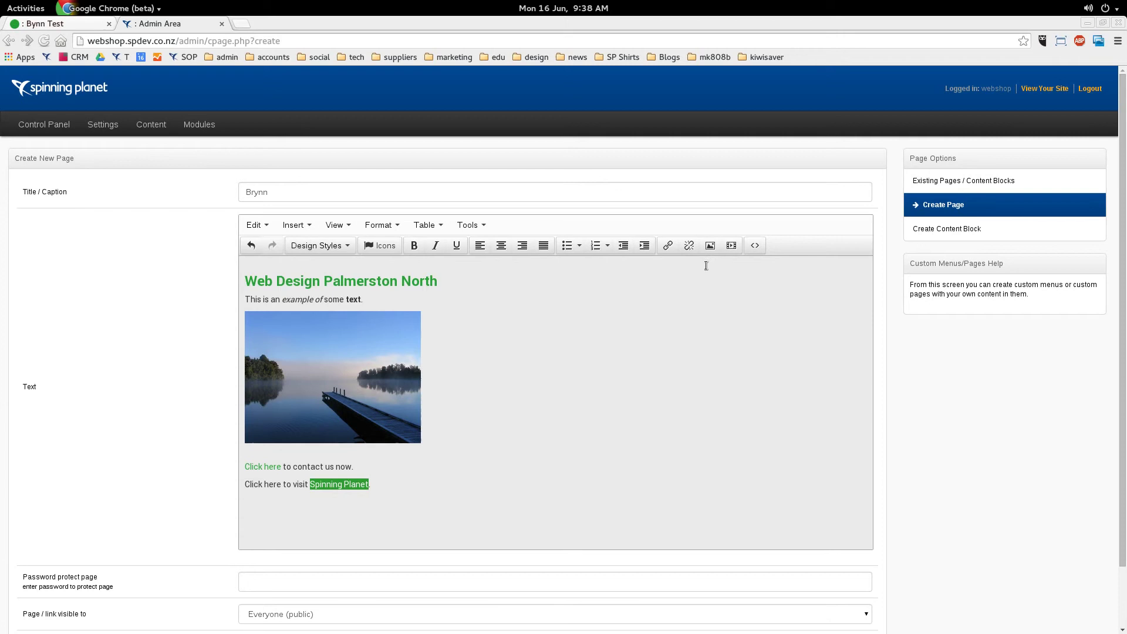
click(668, 247)
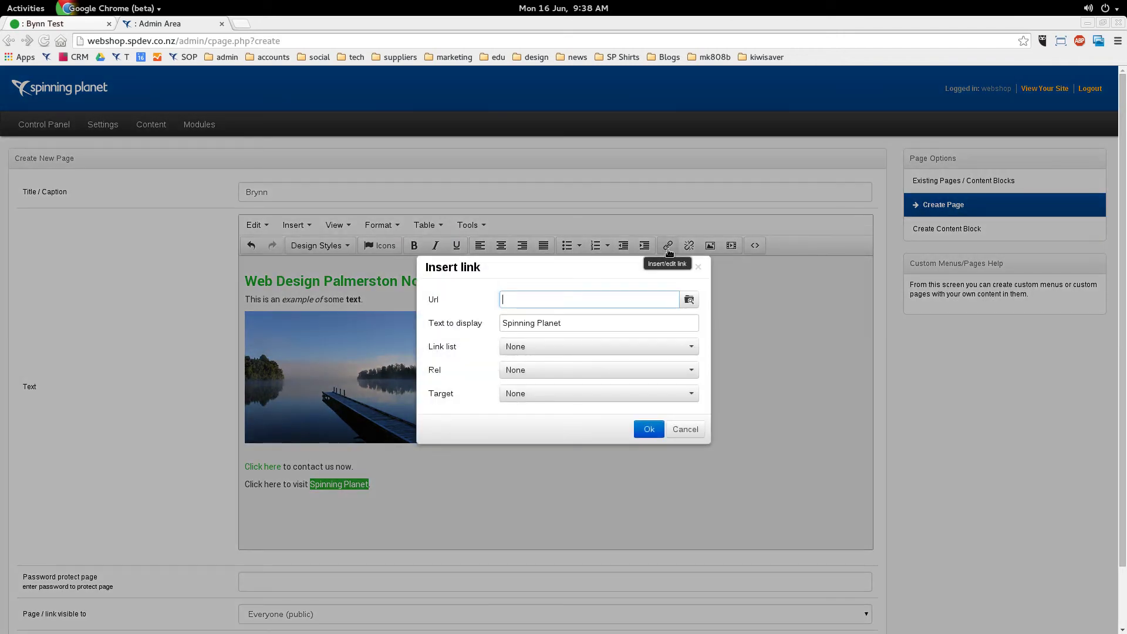
text(http://www.spinningplanet.co.nz)
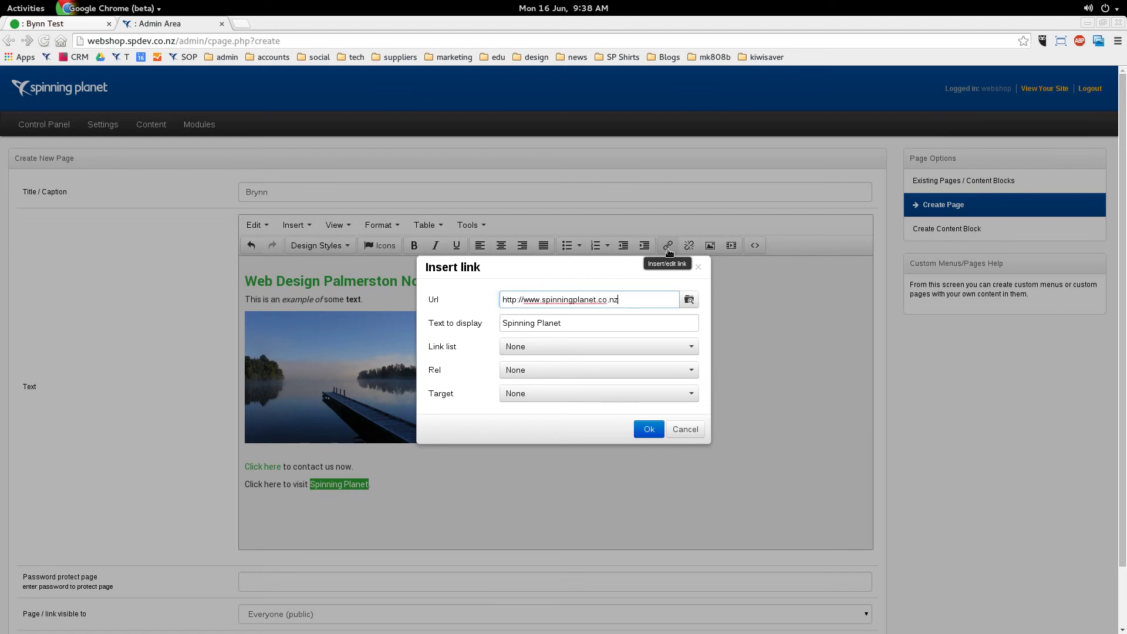
click(524, 396)
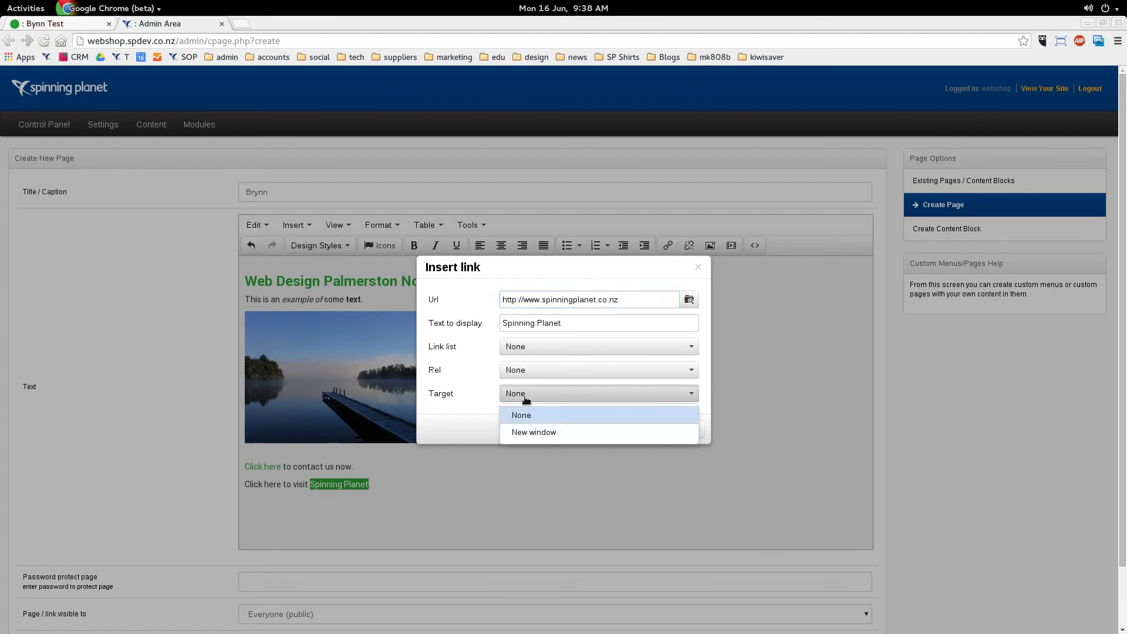
click(534, 432)
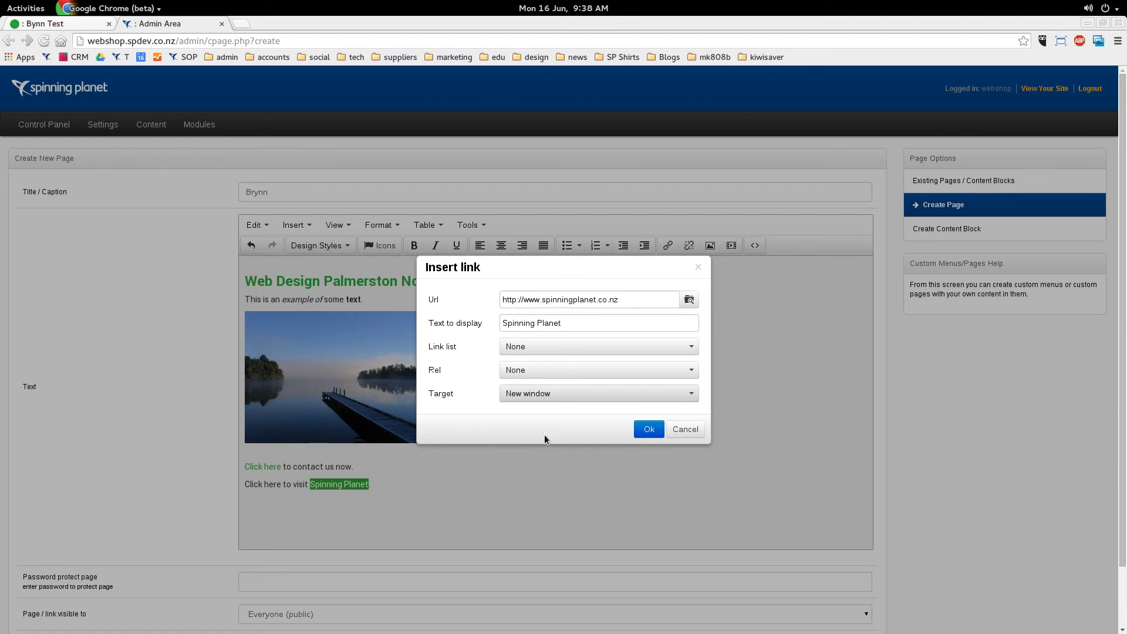
click(652, 431)
scroll(889, 519, down, 2)
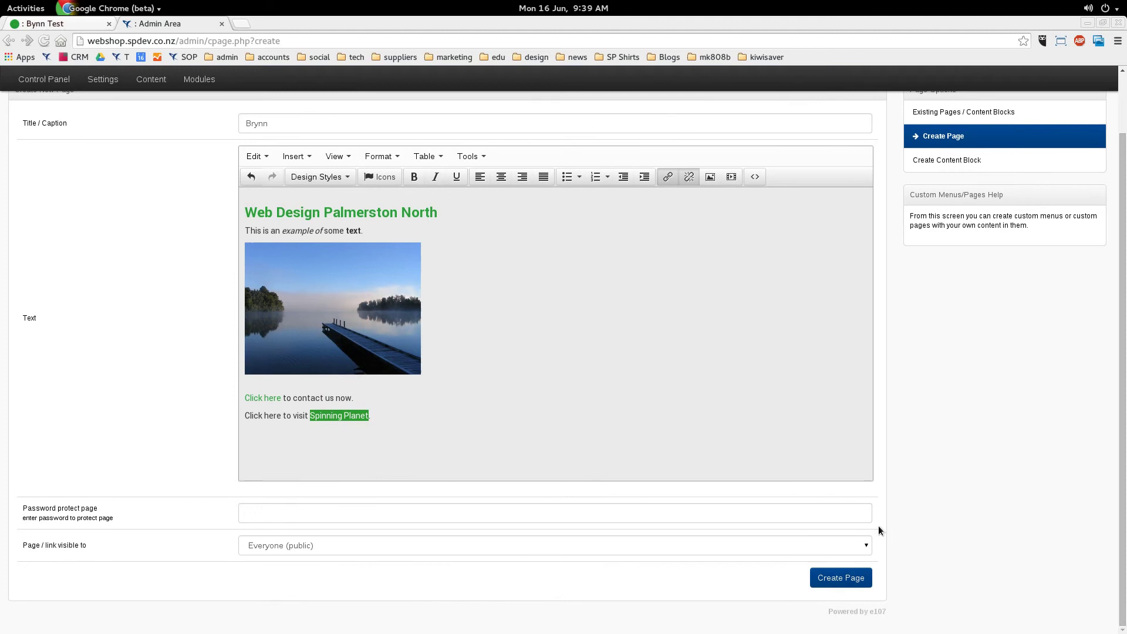
Save the Brynn page, open it on the site, and test the Contact Us link.
click(837, 577)
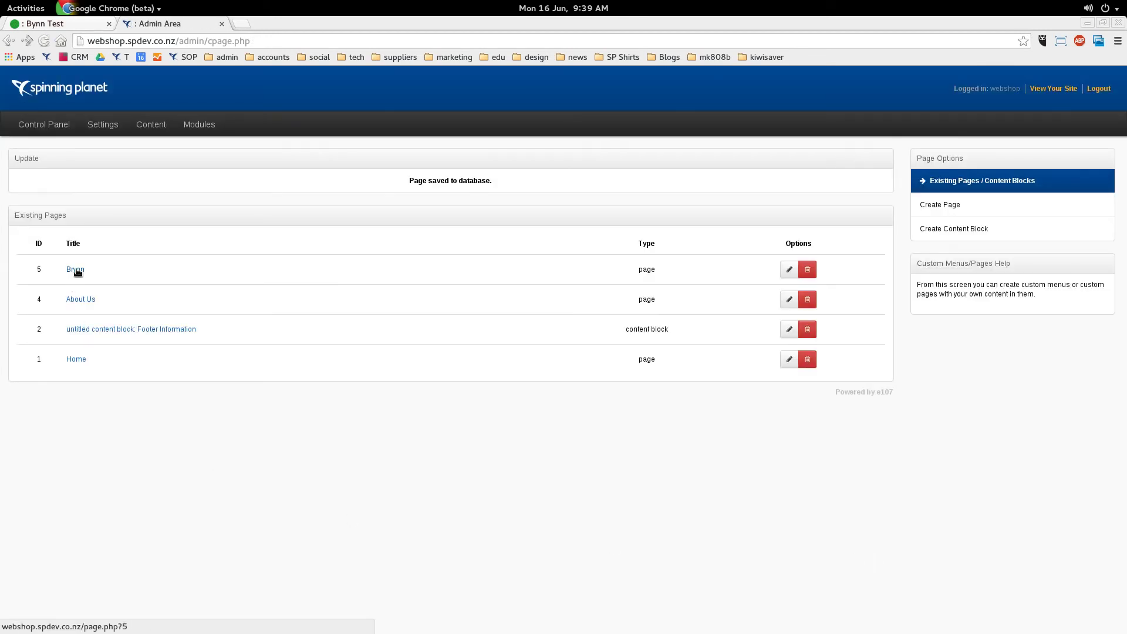
click(77, 270)
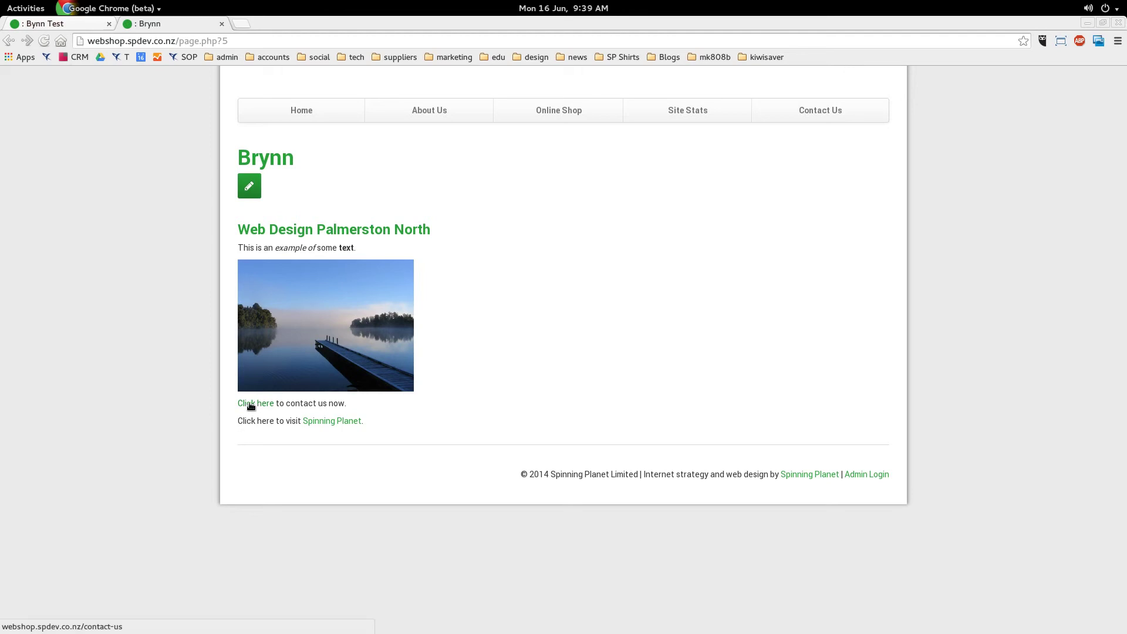
click(251, 405)
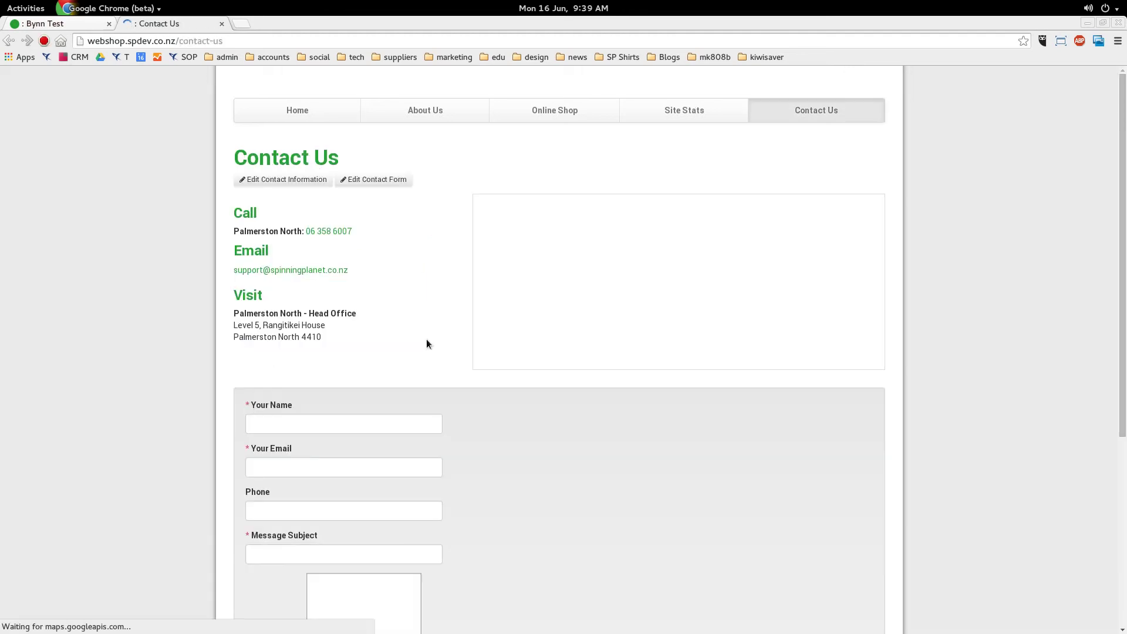
Check the Spinning Planet link's new tab, close it, and reopen Brynn for editing.
click(9, 42)
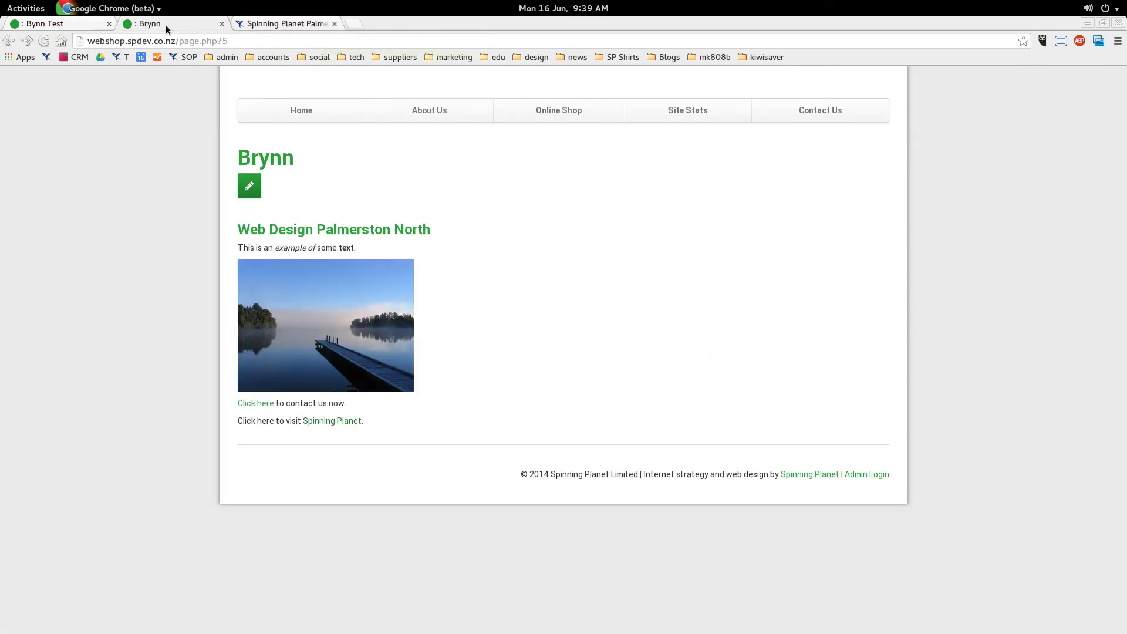
click(250, 23)
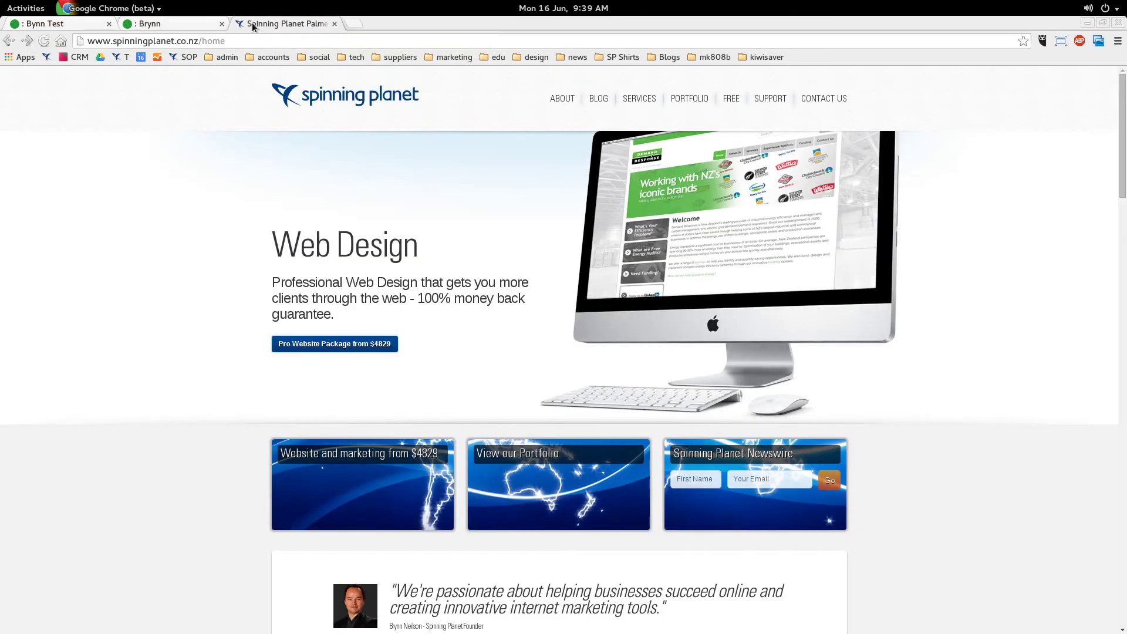
click(334, 24)
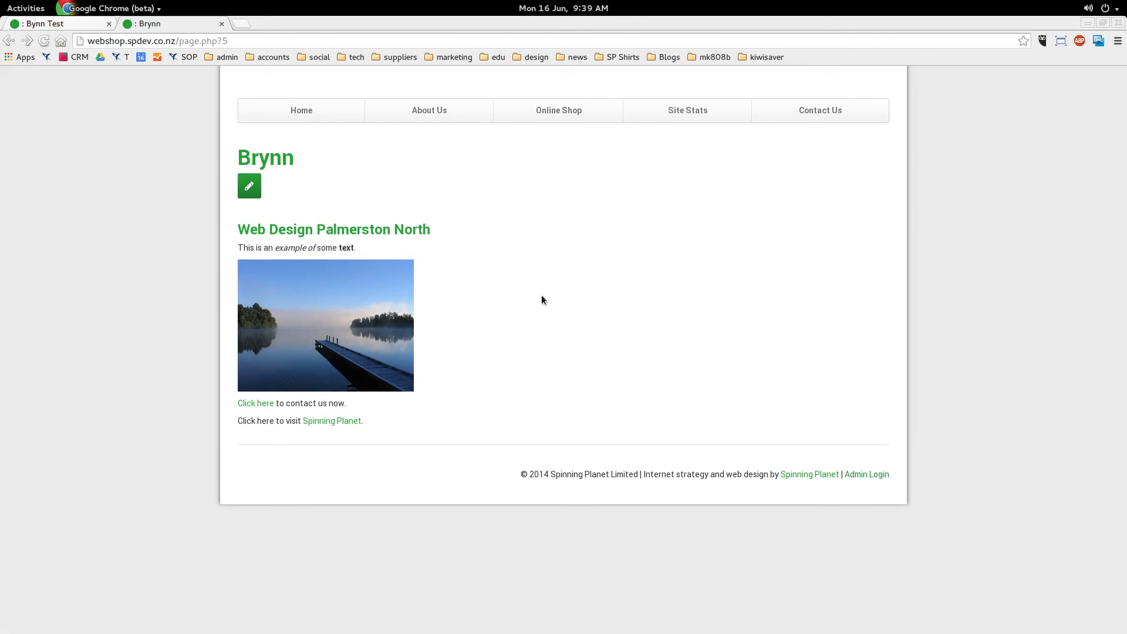
click(249, 186)
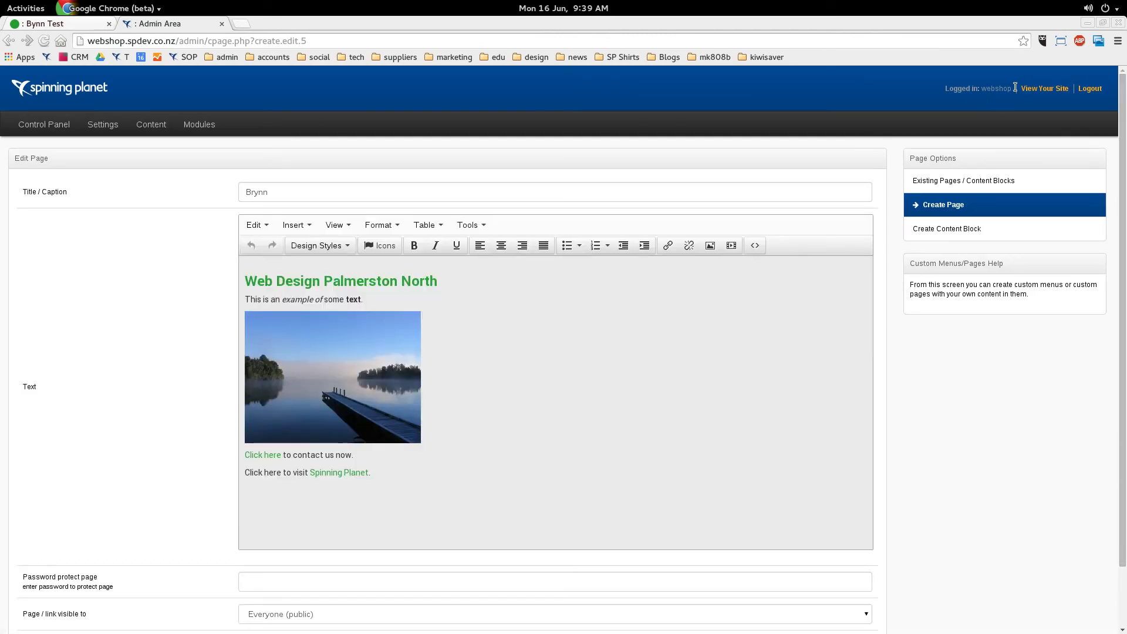
Copy the Brynn page's link address (page.php?5) from the Pages / Content Blocks list.
click(1045, 88)
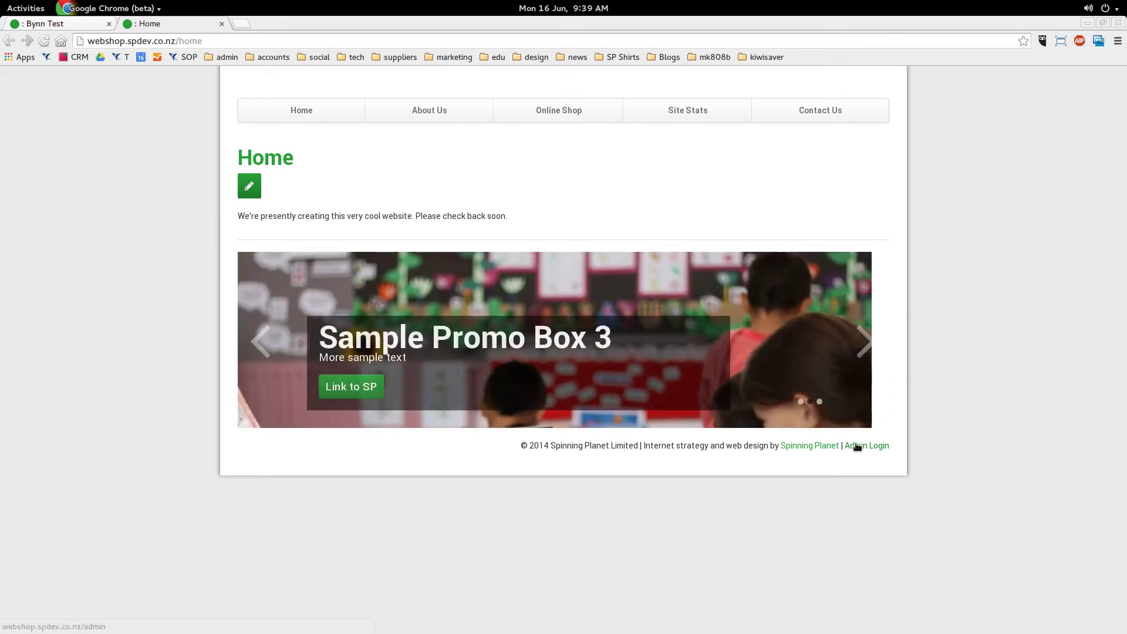
click(858, 448)
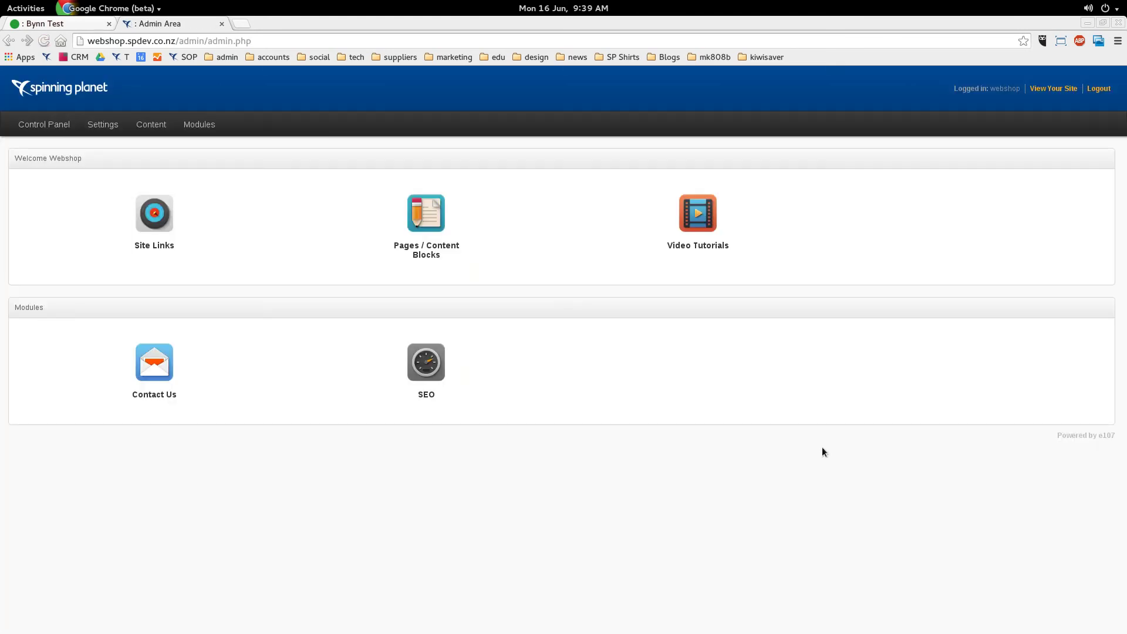
click(425, 221)
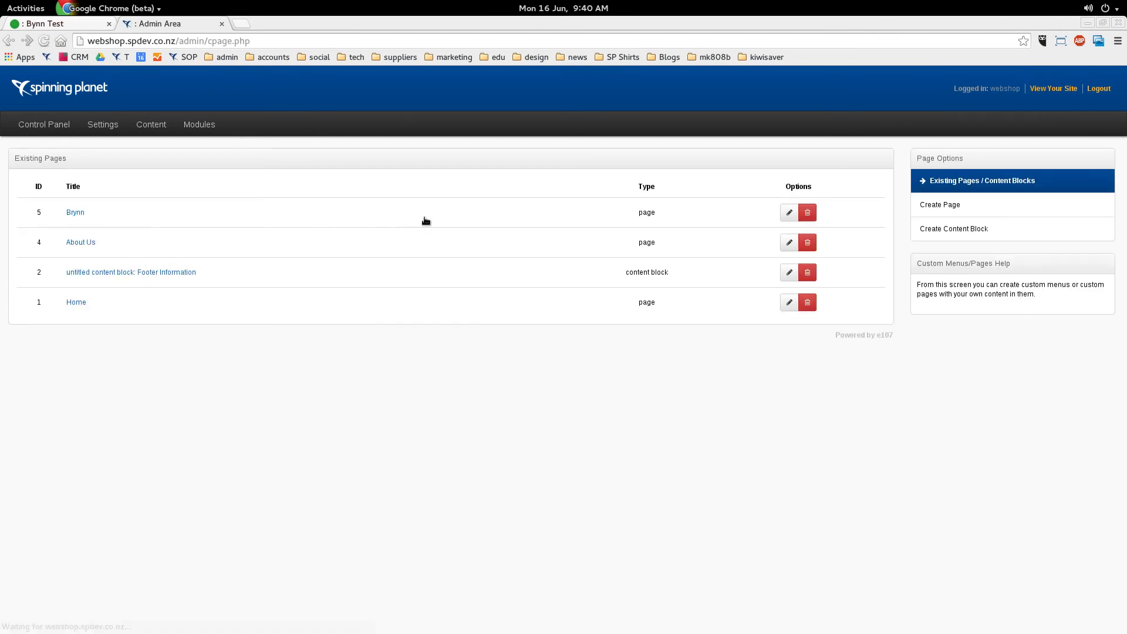
right_click(77, 215)
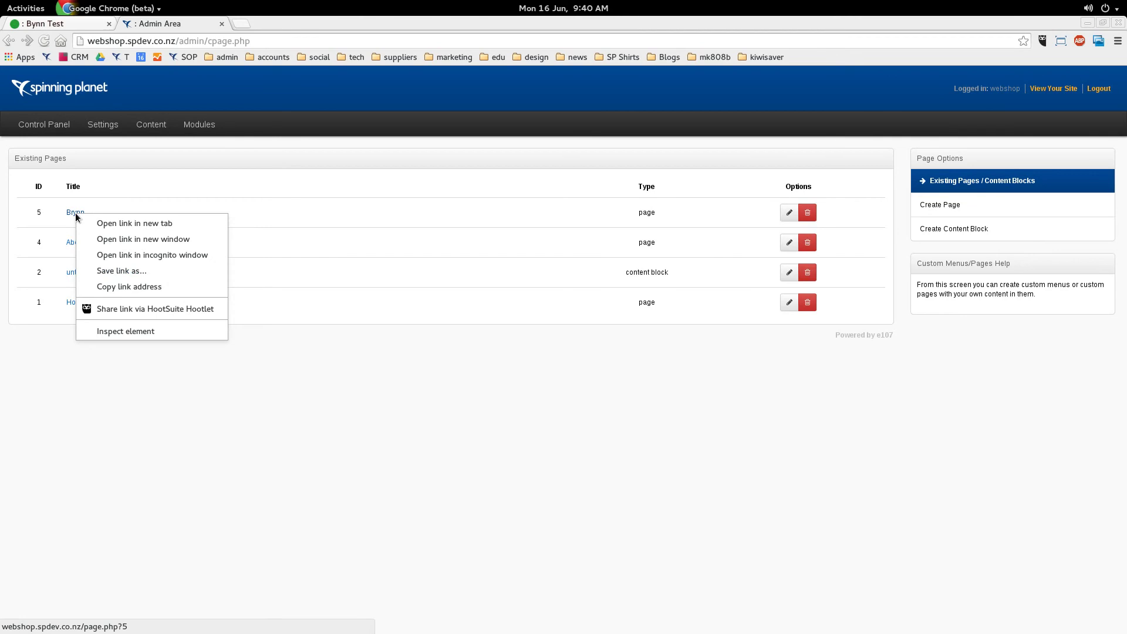
click(109, 287)
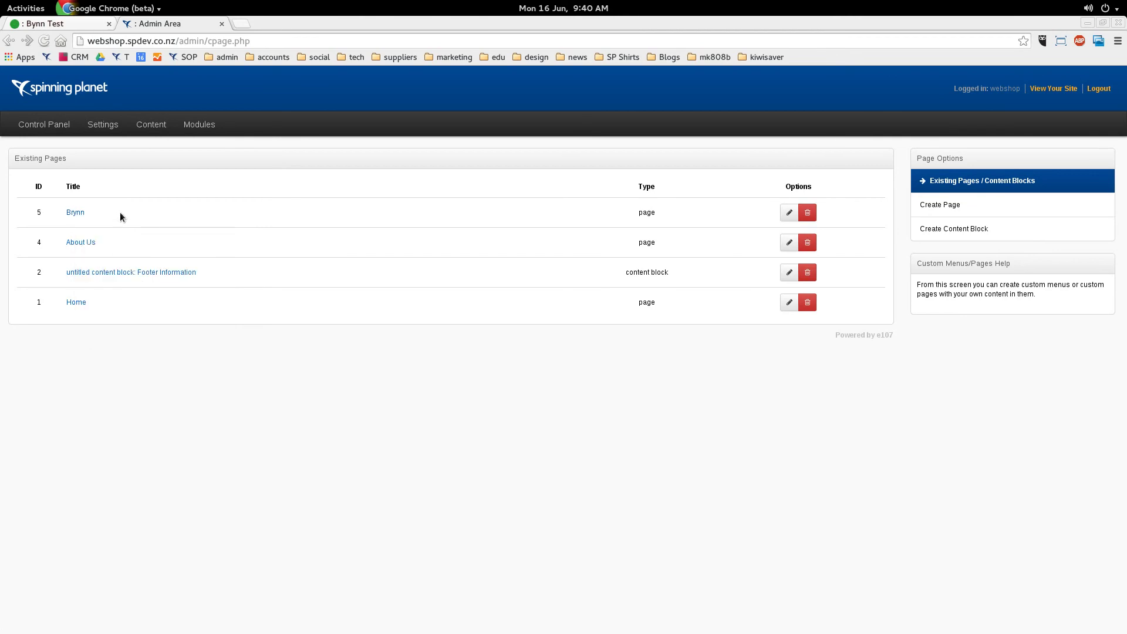
click(34, 129)
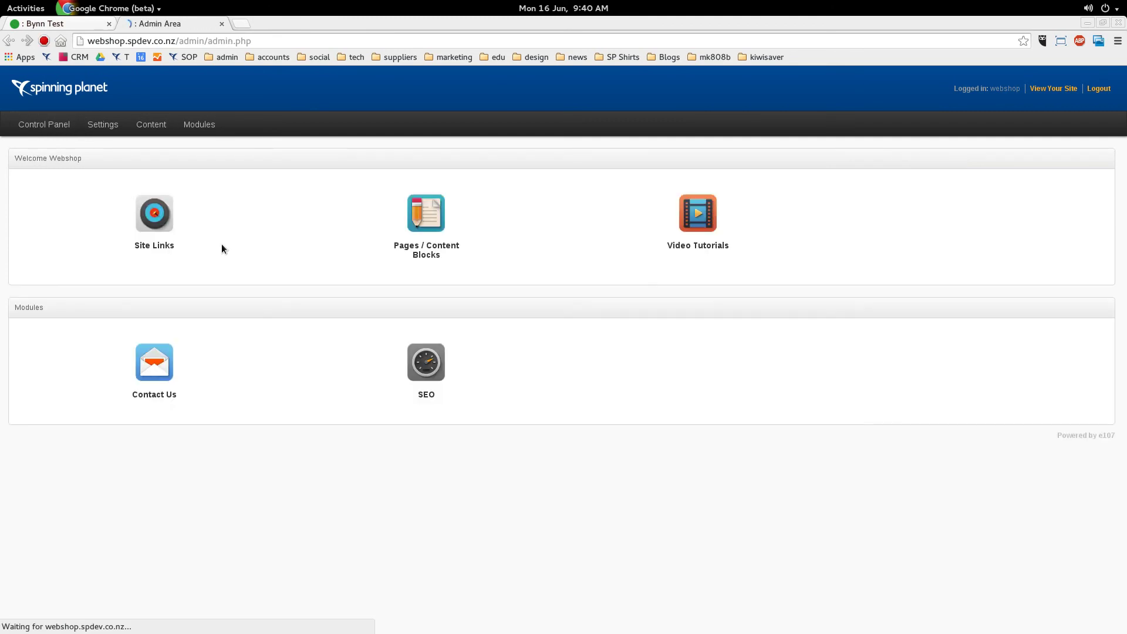
Create a site navigation link named Brynn with the pasted URL page.php?5.
click(160, 221)
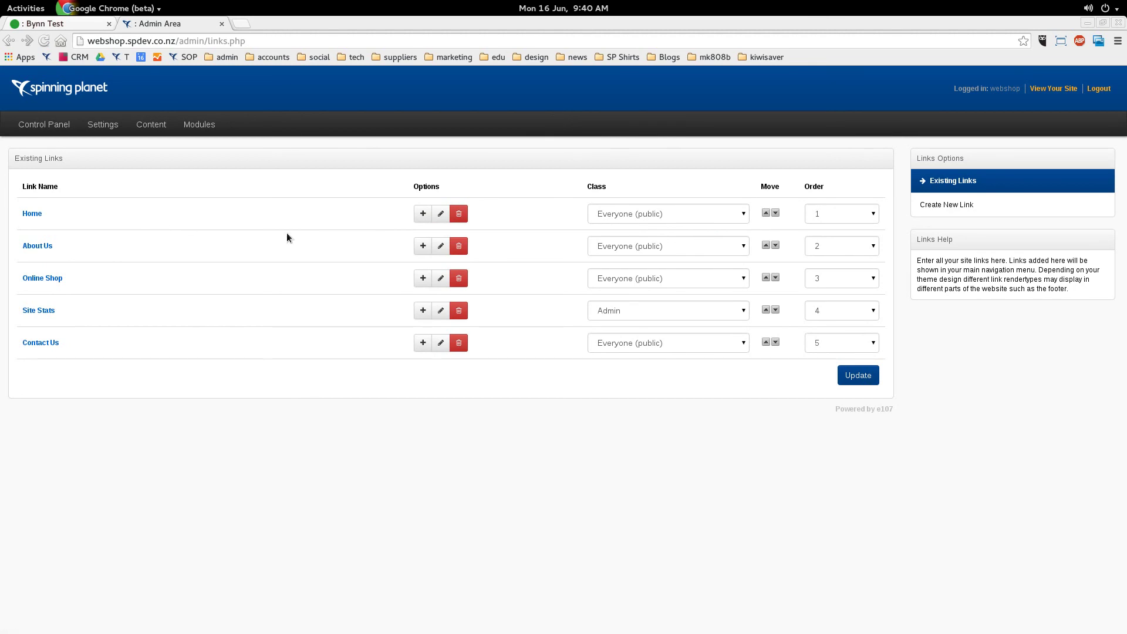
click(947, 205)
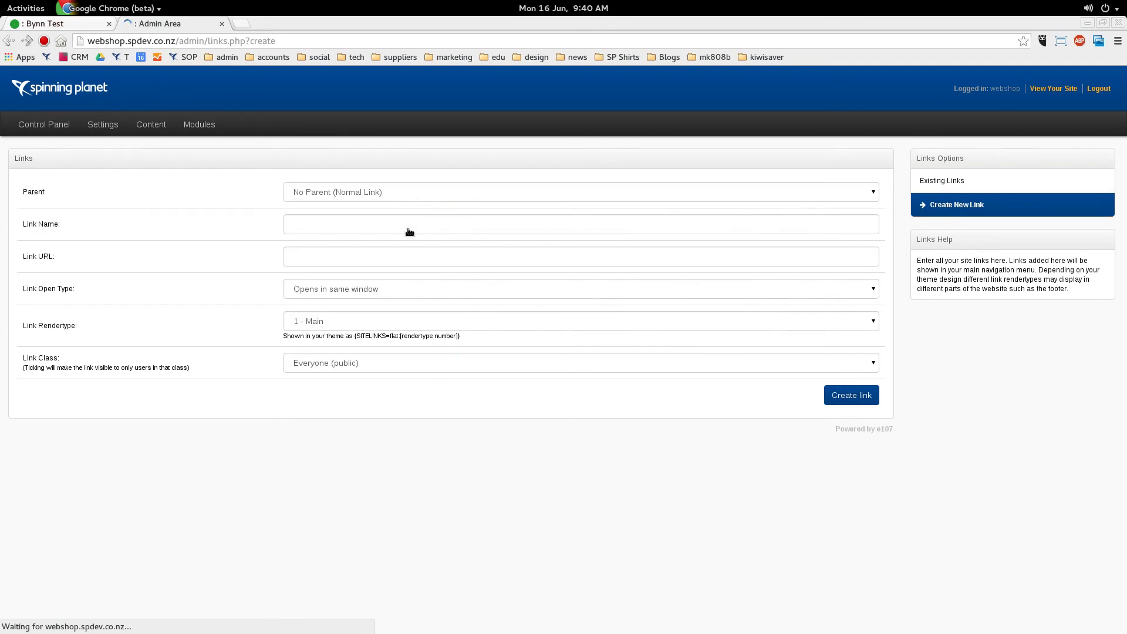
click(399, 226)
text(Bry)
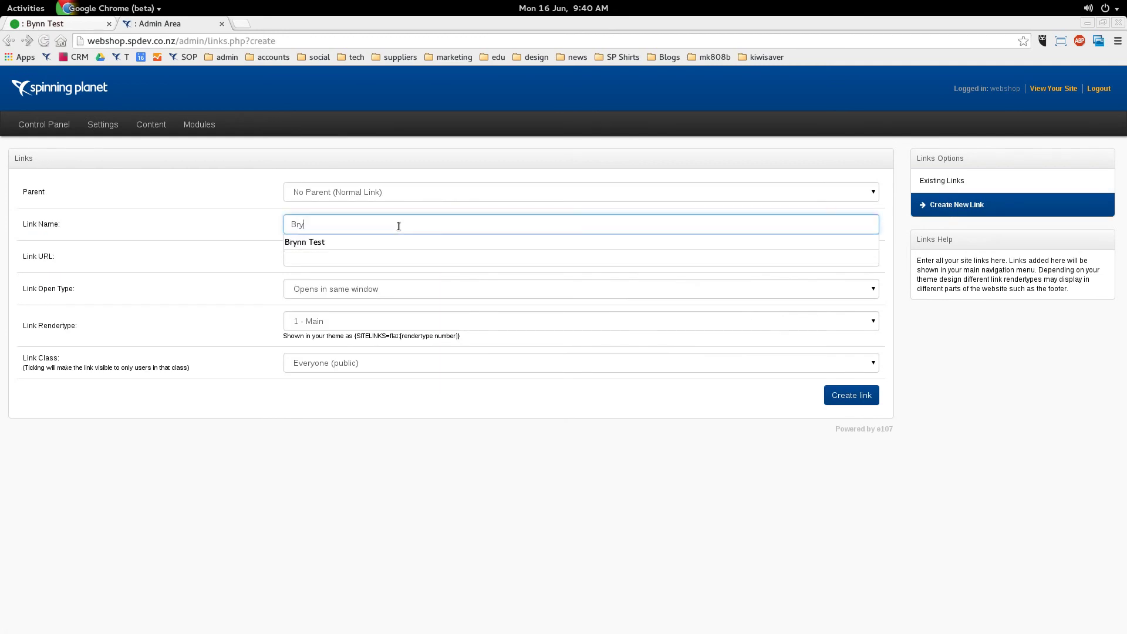
text(nn)
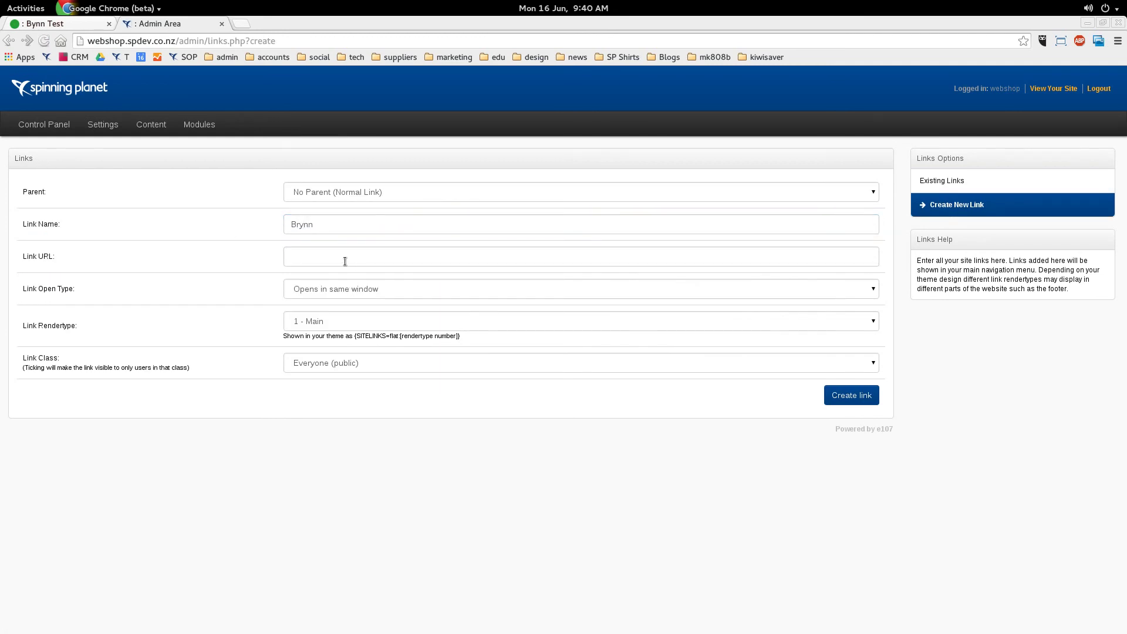
click(345, 260)
text(http://webshop.spdev.co.nz/page.php?5)
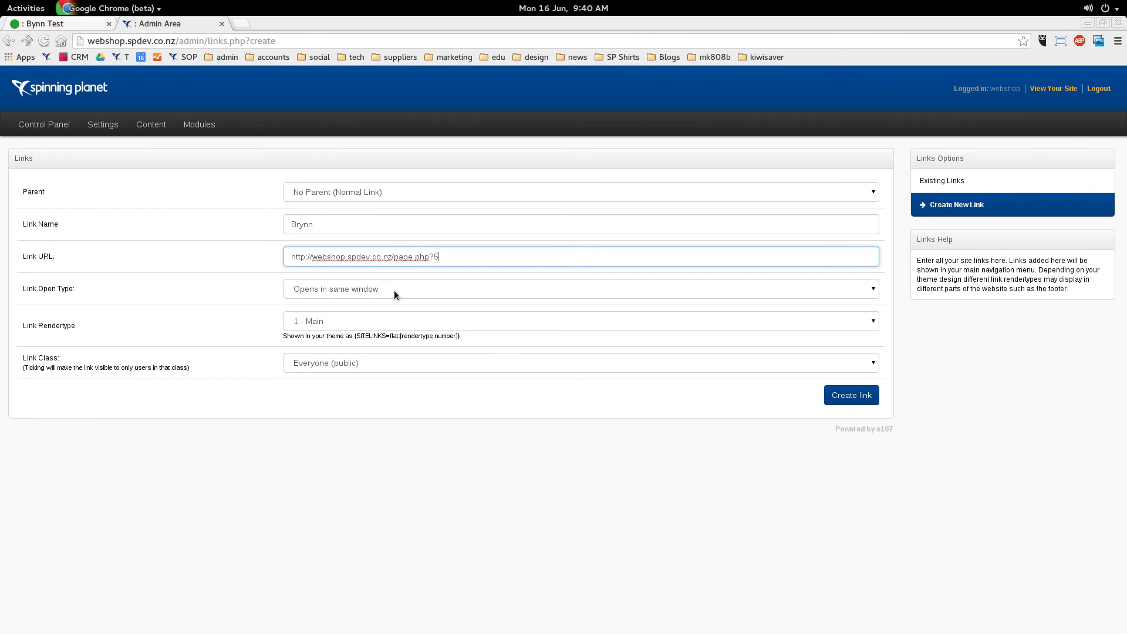
click(851, 395)
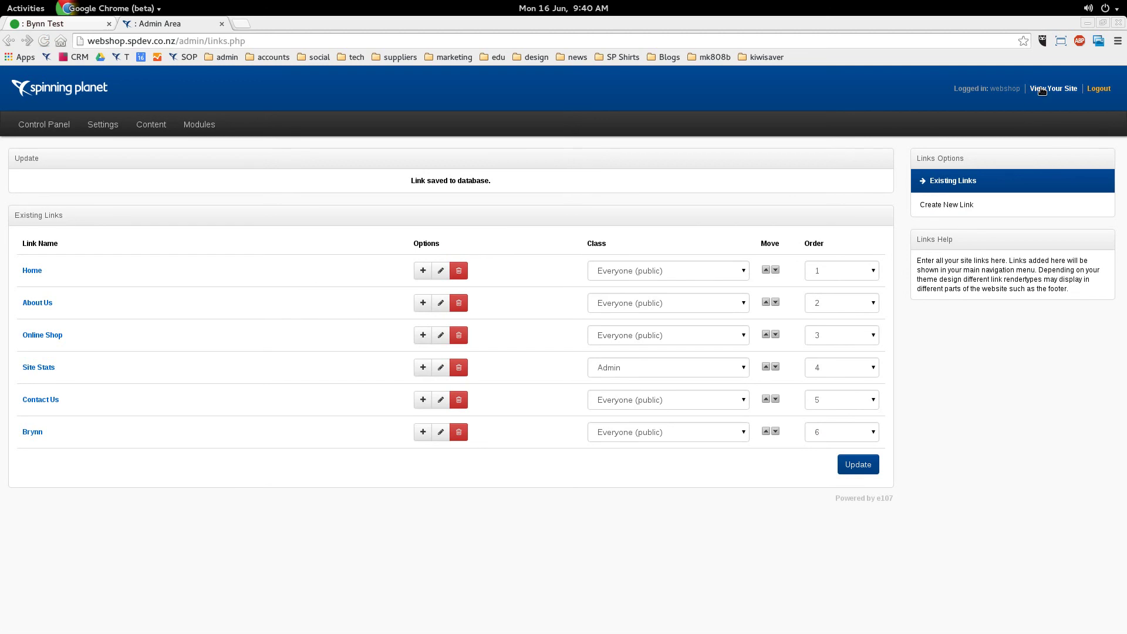
Confirm the live site's menu ends with Brynn, then go back to the Admin Area.
click(1053, 88)
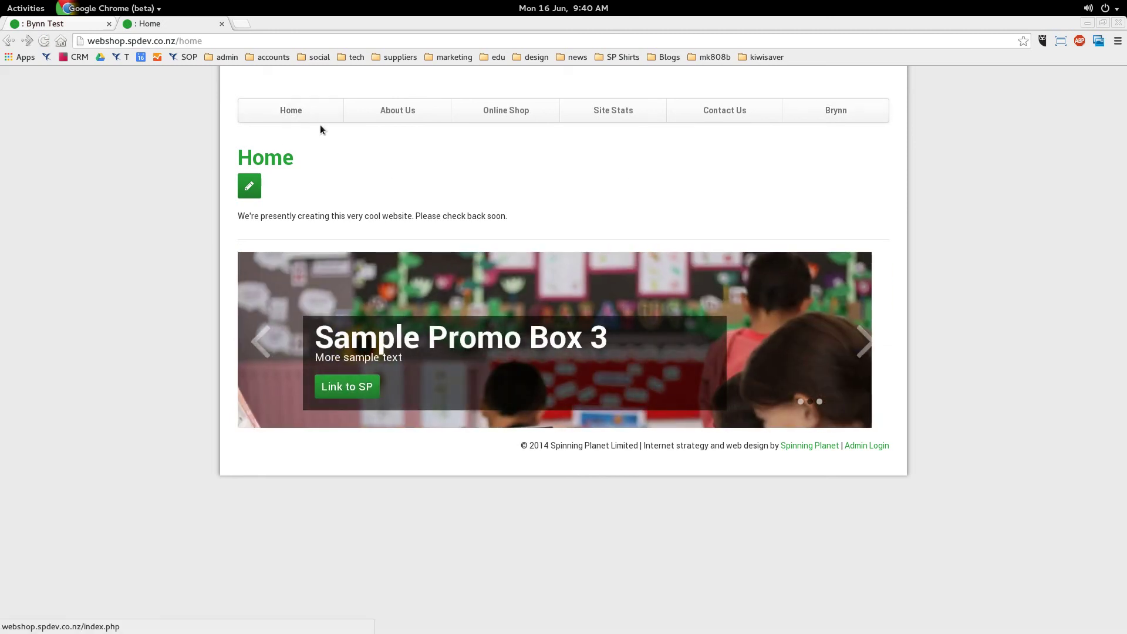
click(856, 446)
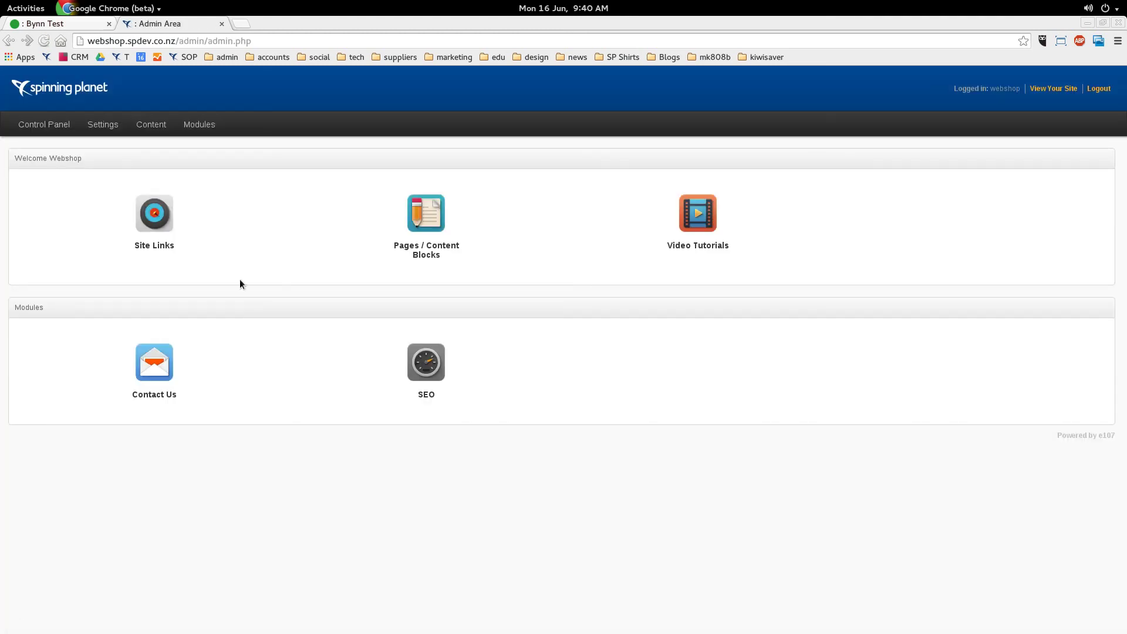
Set Brynn's link order to 2 and About Us's to 6, and save the new order.
click(236, 257)
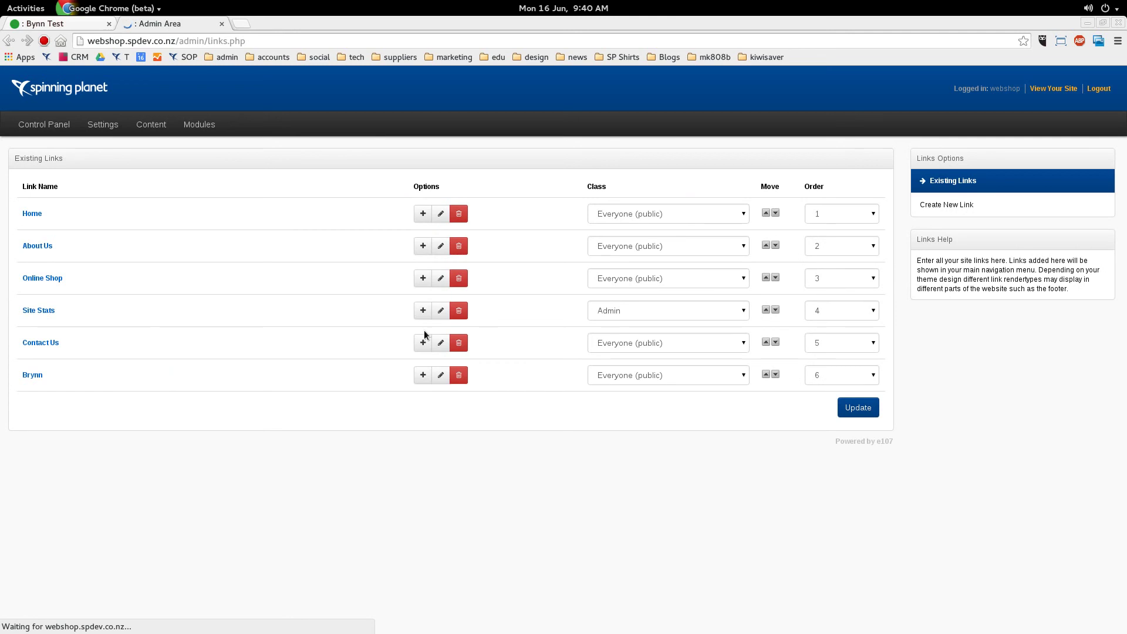
click(822, 377)
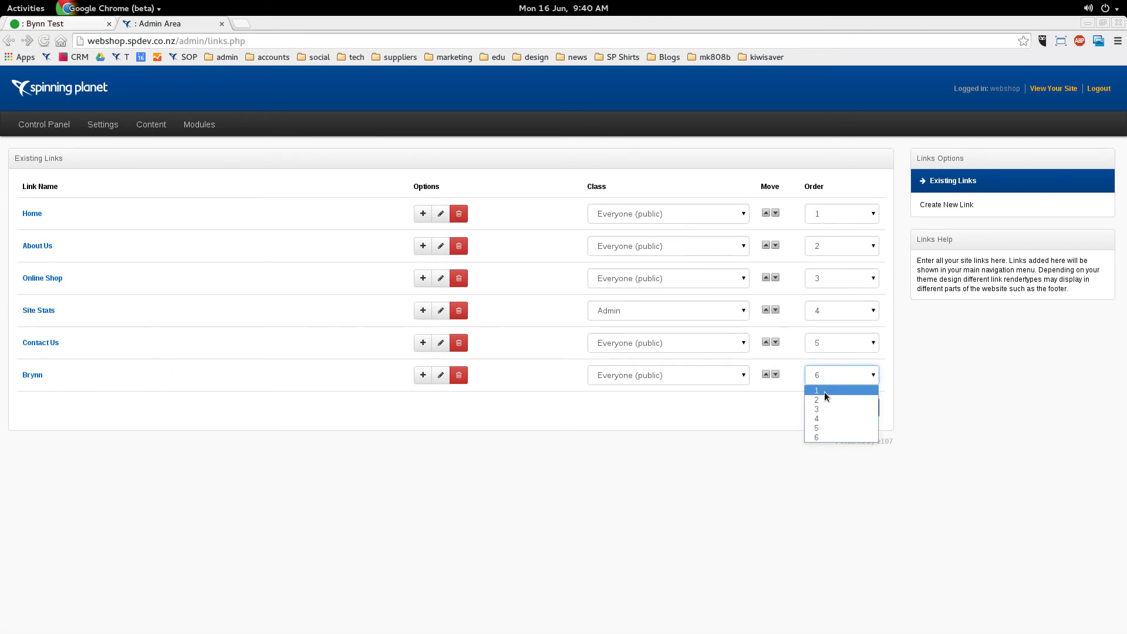
click(823, 399)
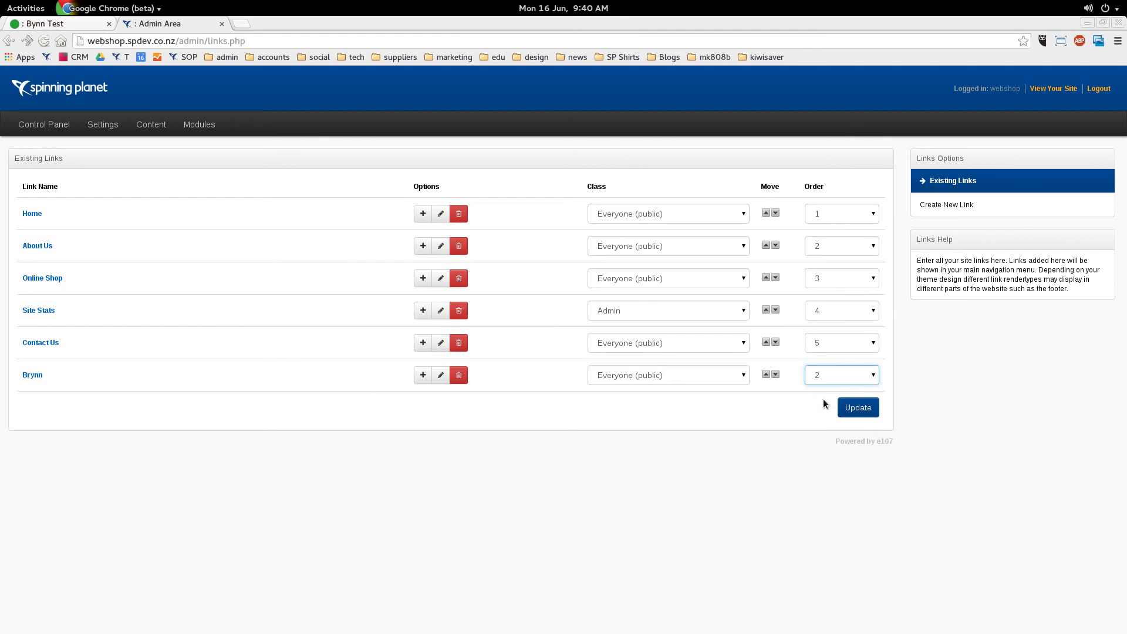
click(822, 245)
click(824, 308)
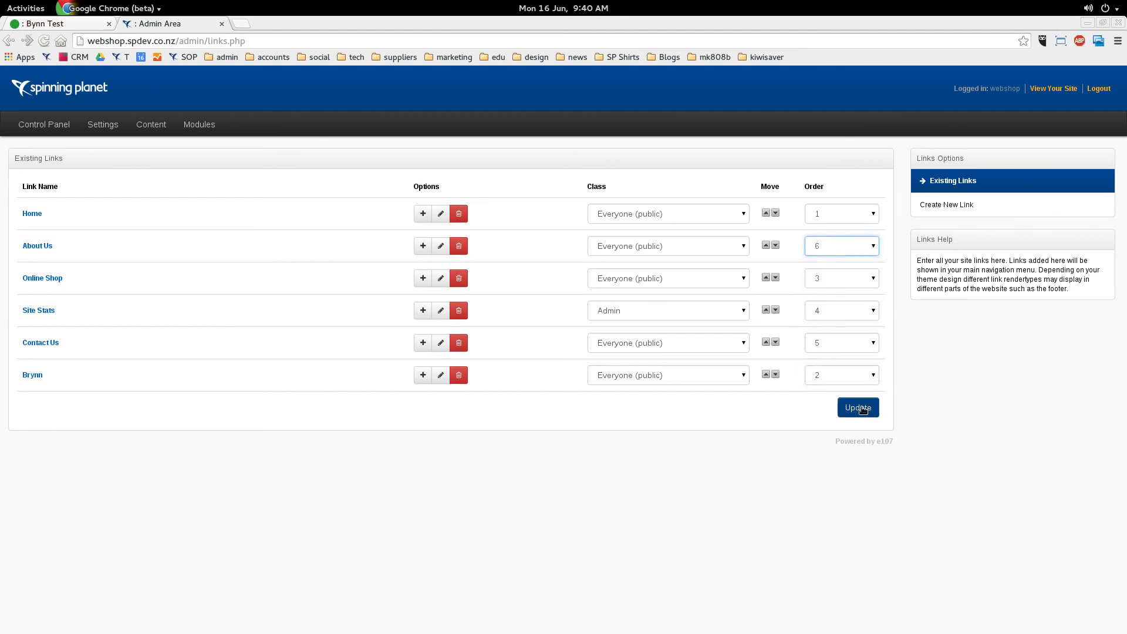
click(858, 408)
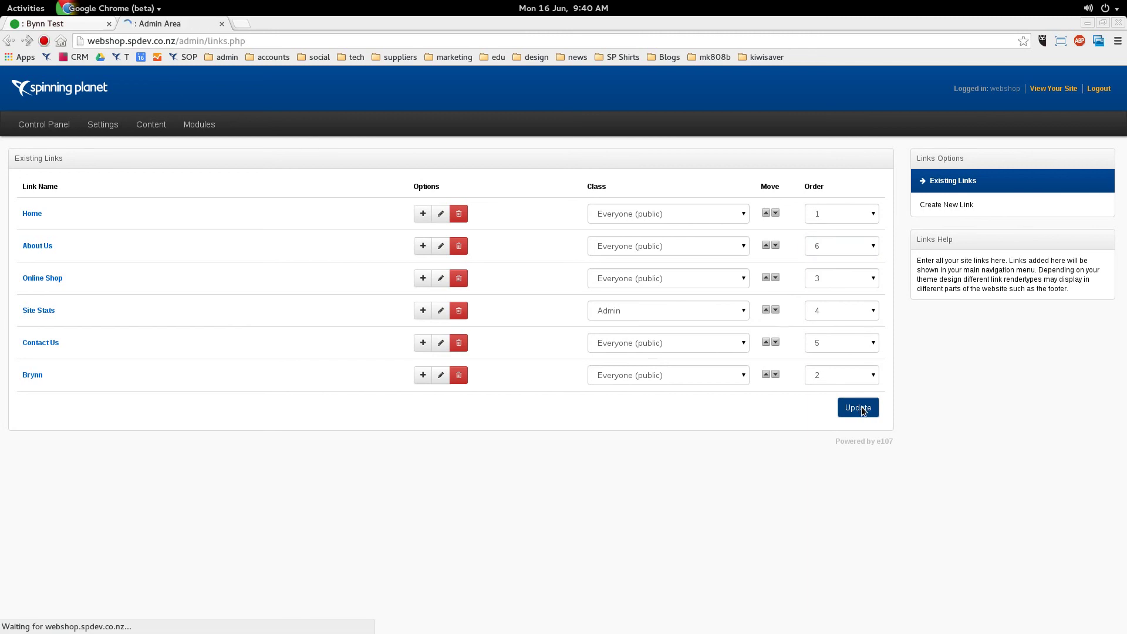
click(1053, 88)
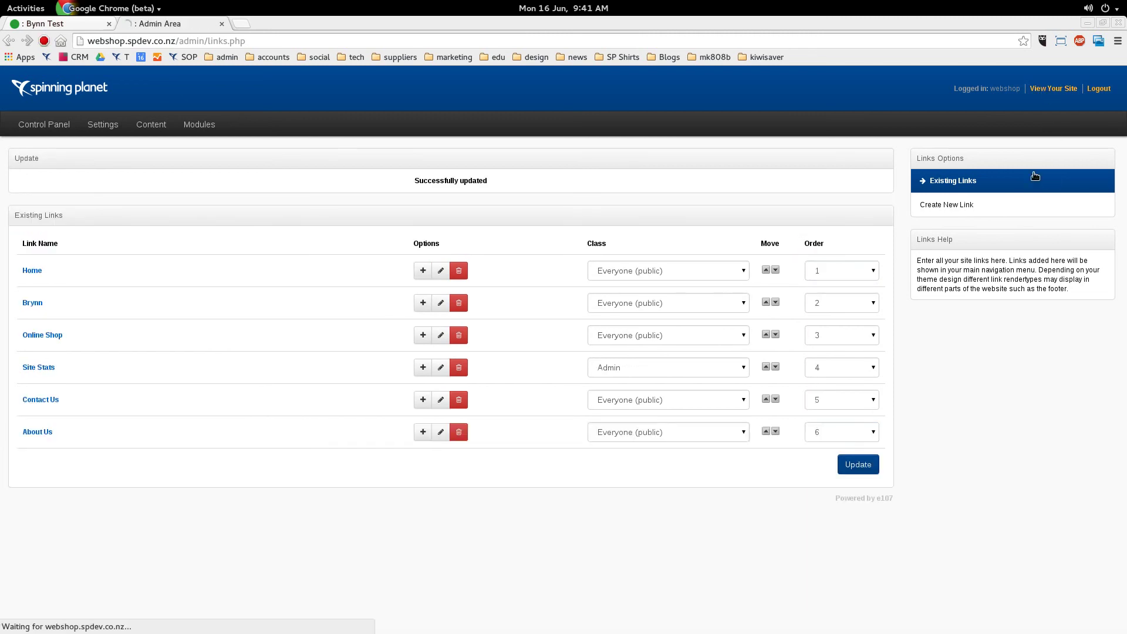